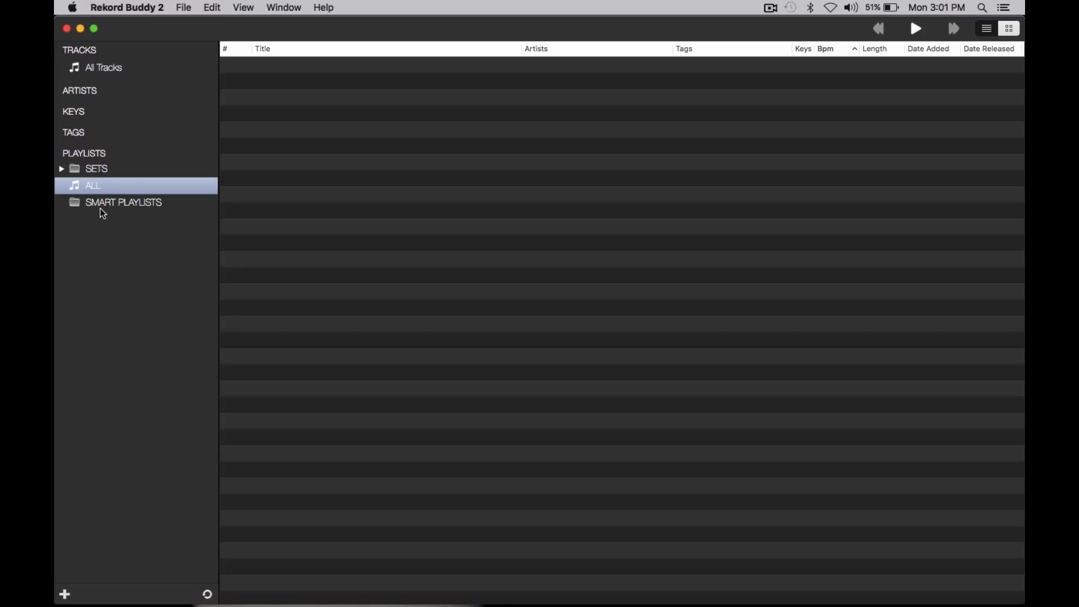
left_click(122, 202)
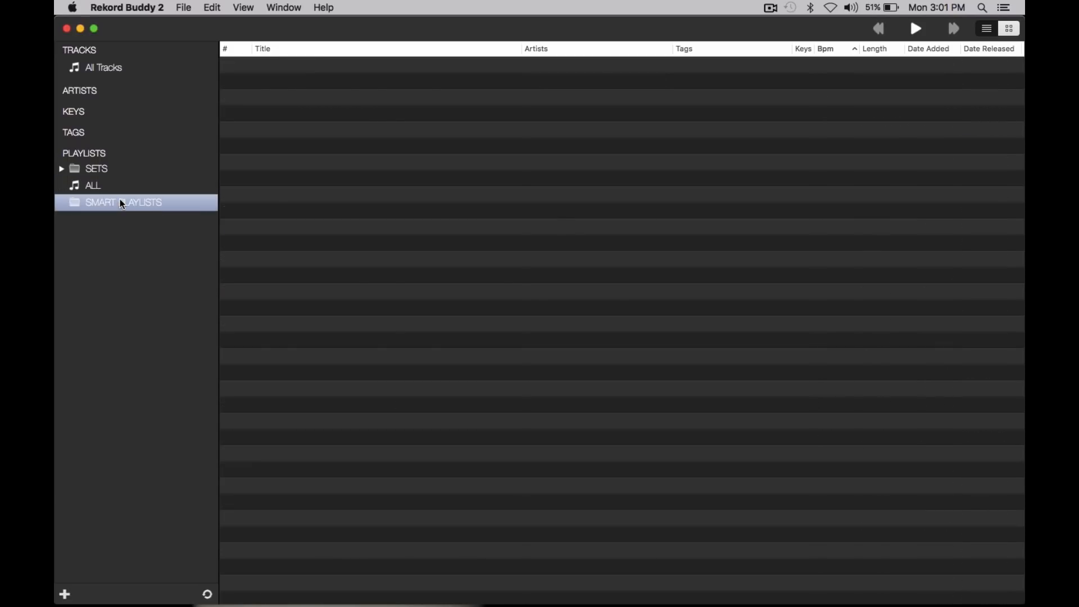
right_click(105, 156)
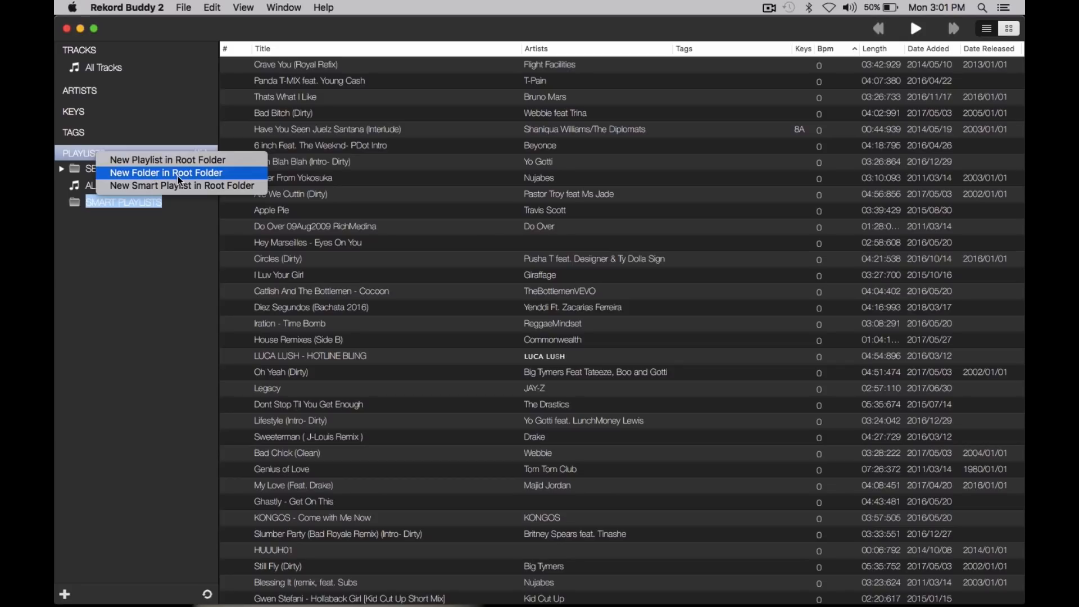
left_click(172, 217)
Step: Create a smart playlist in the SMART PLAYLISTS folder with the rule Group contains SERATO
left_click(101, 207)
left_click(111, 205)
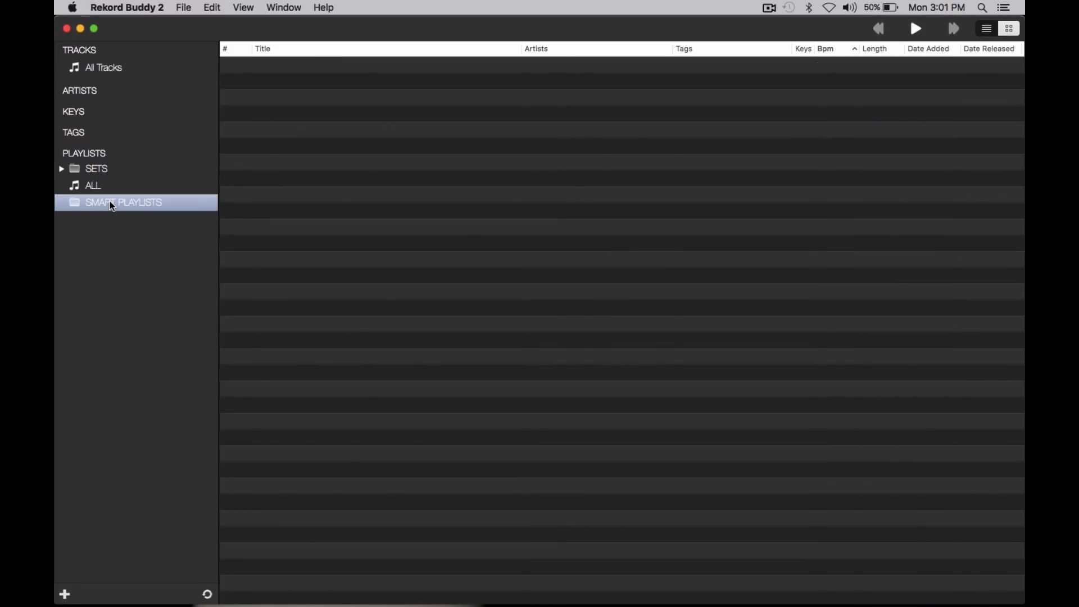
right_click(112, 206)
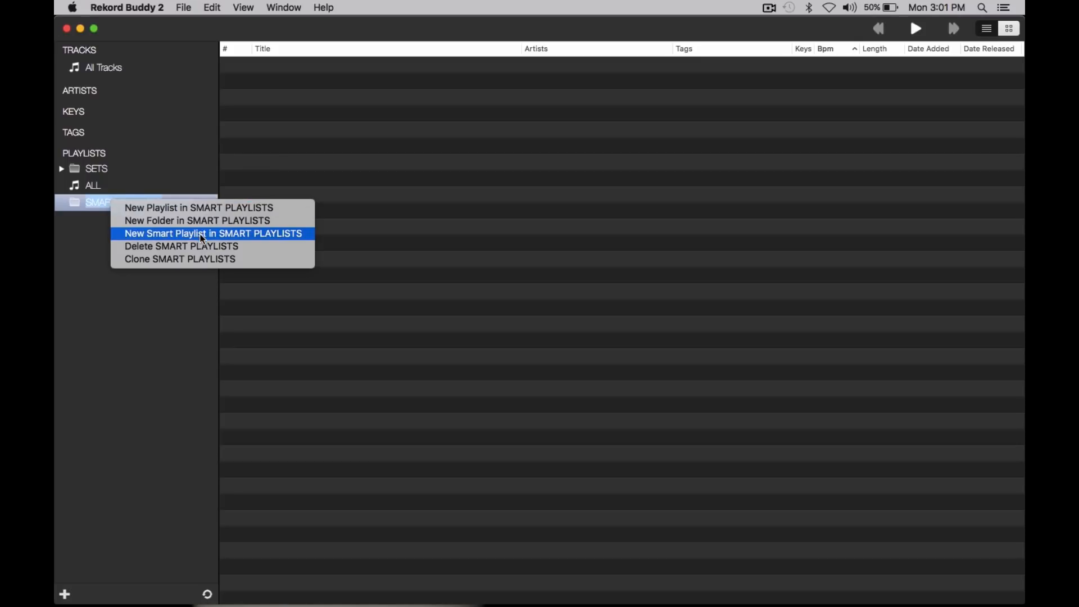
left_click(172, 235)
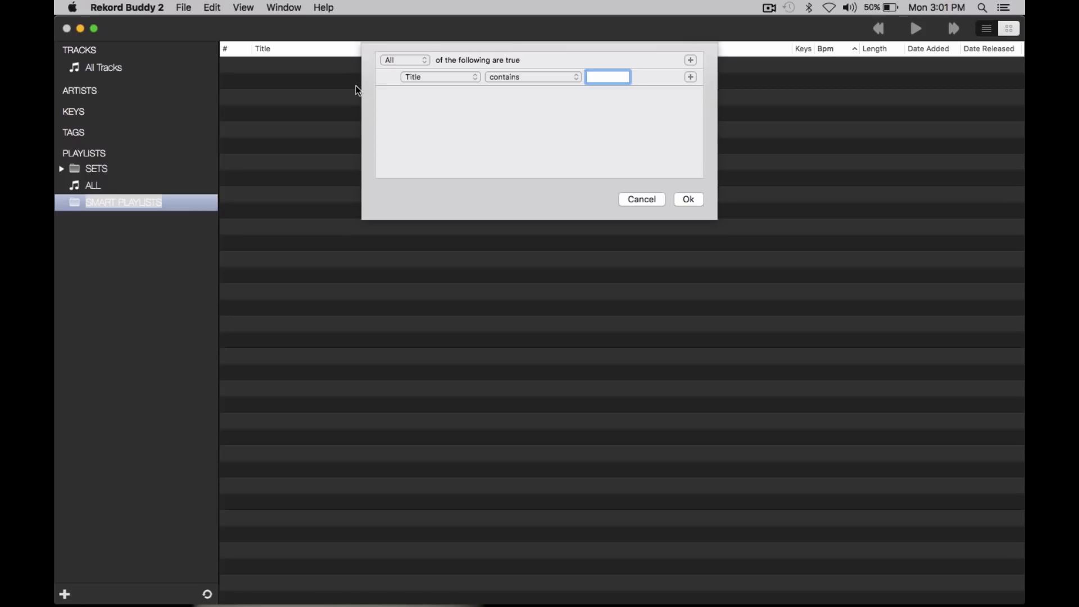
left_click(461, 79)
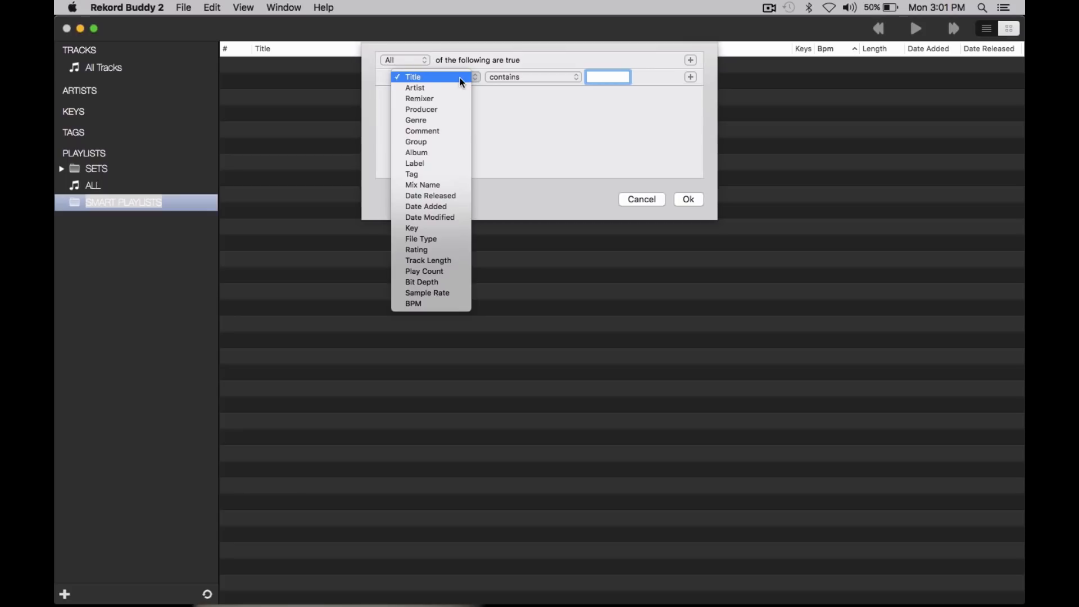
left_click(427, 146)
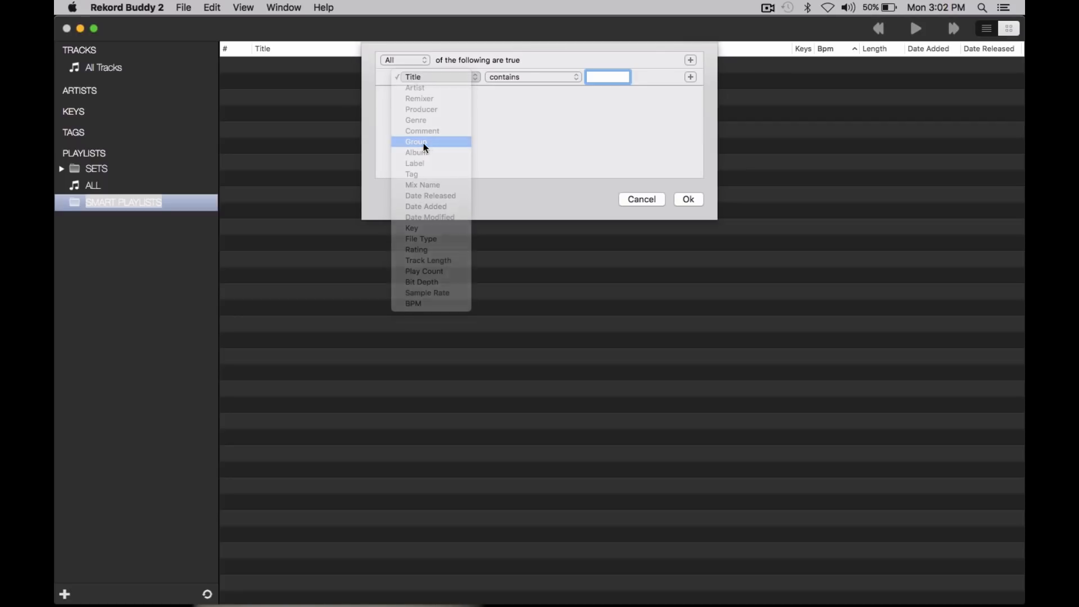
left_click(503, 79)
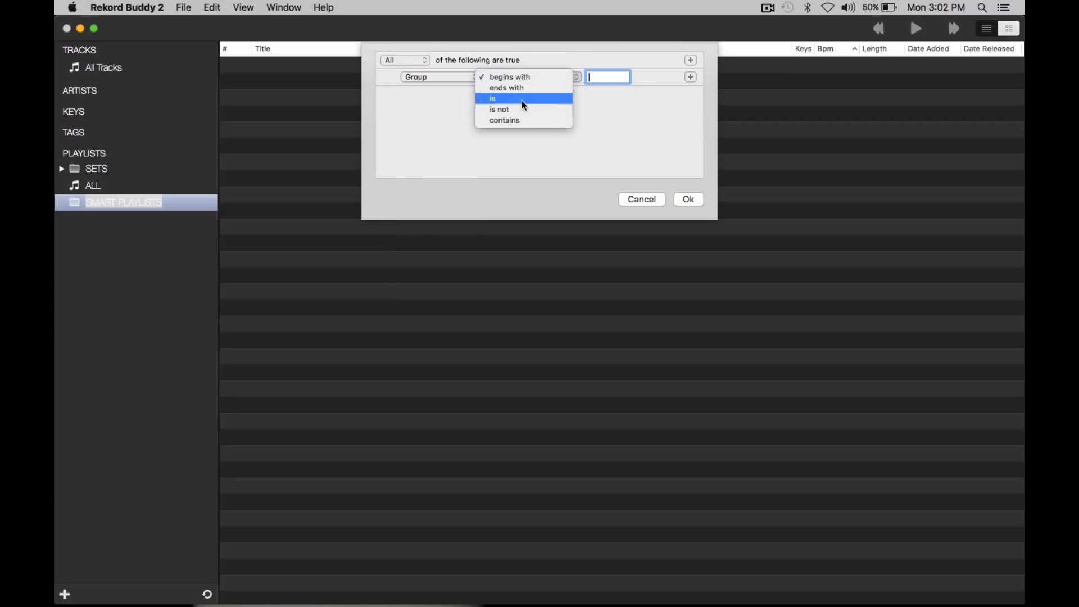
left_click(518, 121)
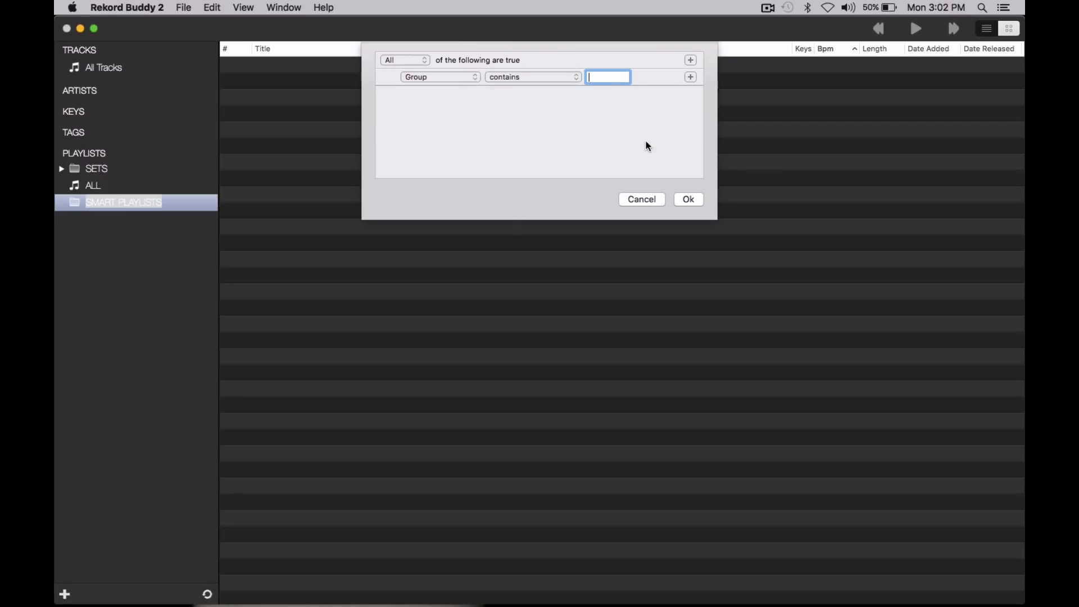
type("SERATO")
left_click(696, 201)
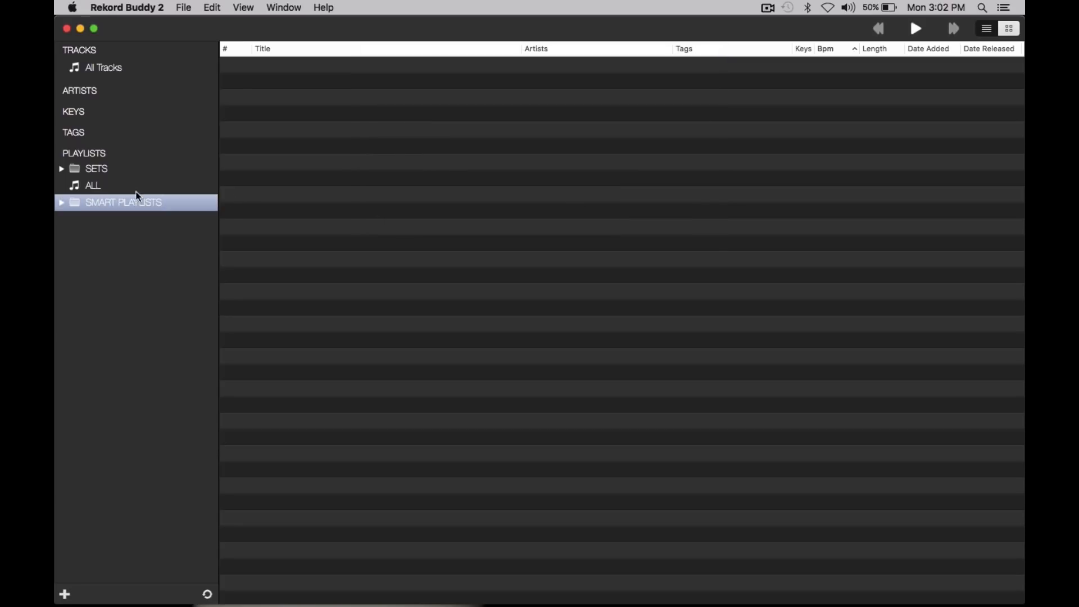
Step: Expand the SMART PLAYLISTS folder and rename its Grouping contains SERATO playlist to !!!ALL
left_click(62, 202)
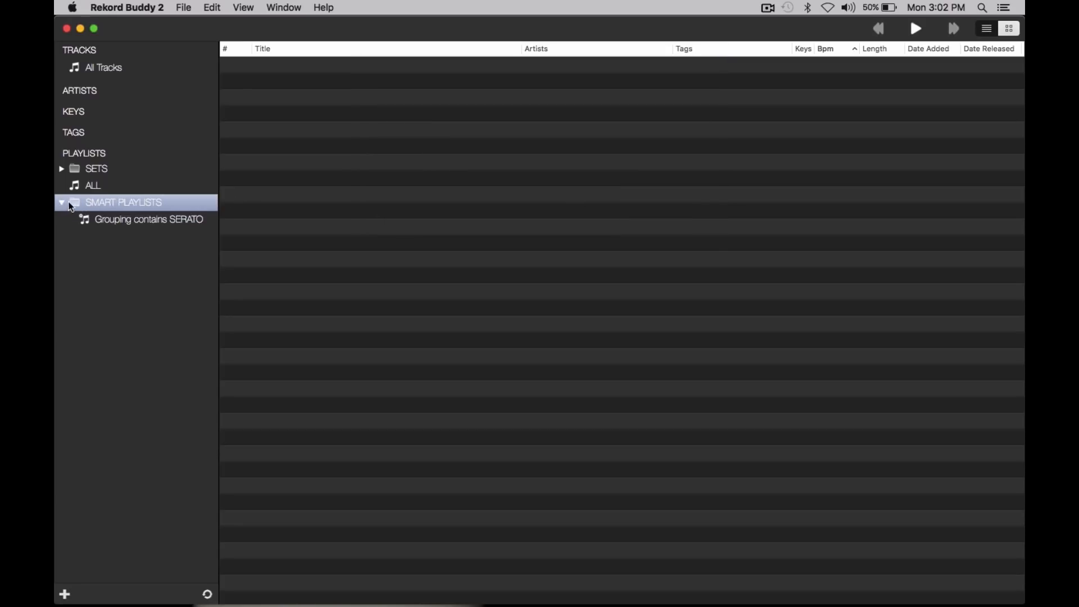
left_click(129, 220)
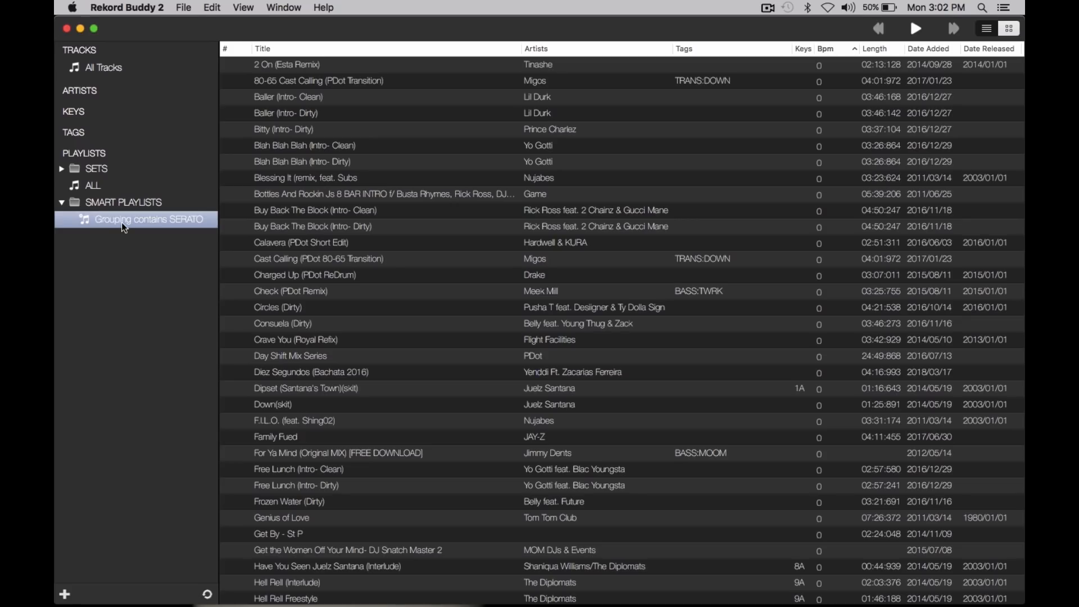
scroll(572, 184, "down", 15)
scroll(572, 184, "up", 20)
double_click(127, 221)
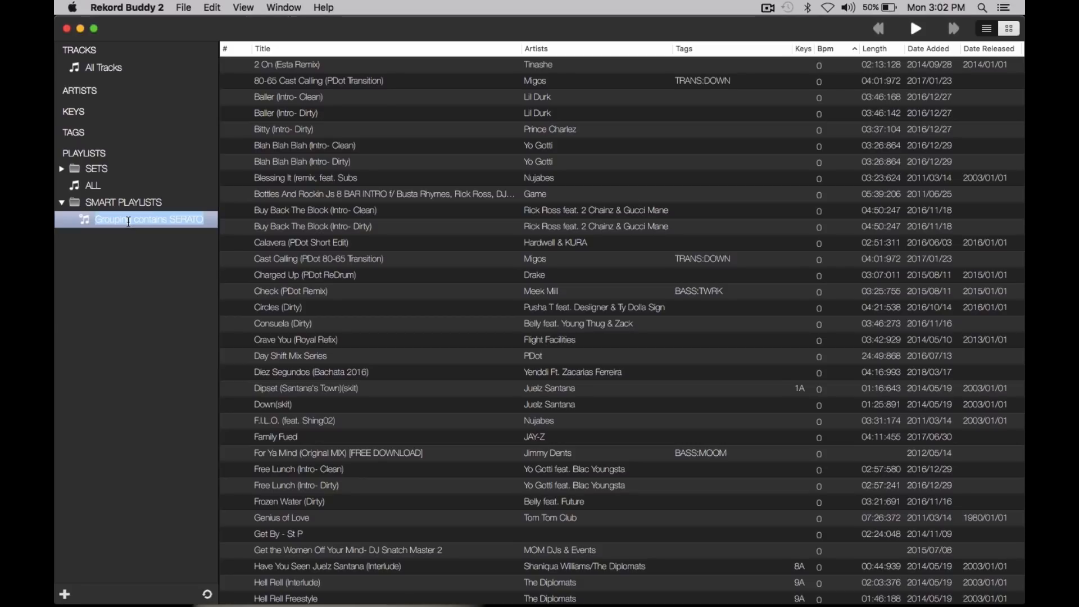
type("!!!ALL")
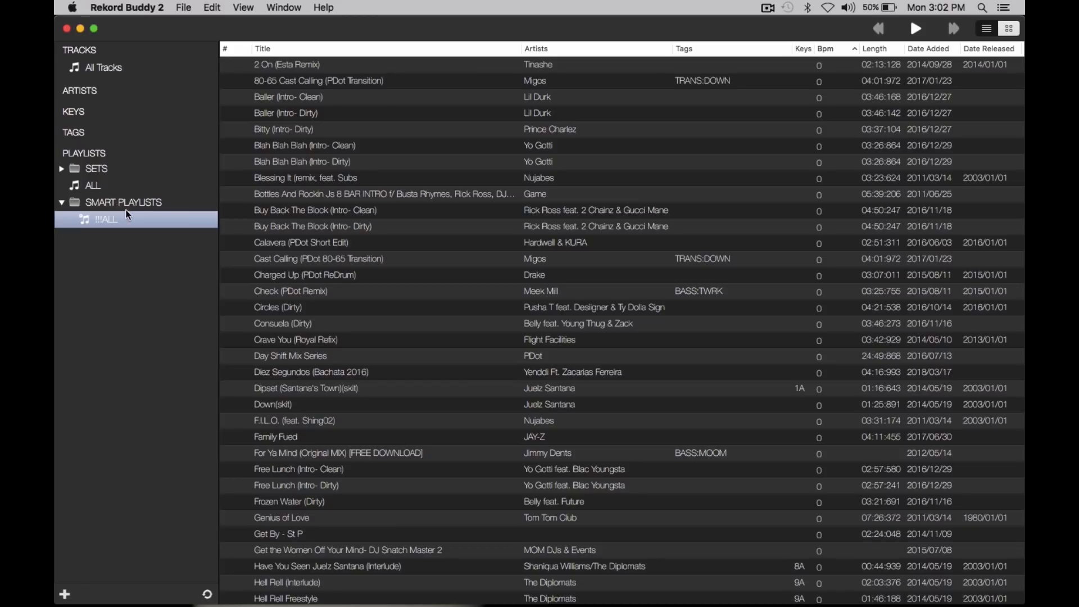
right_click(108, 204)
double_click(108, 204)
right_click(108, 204)
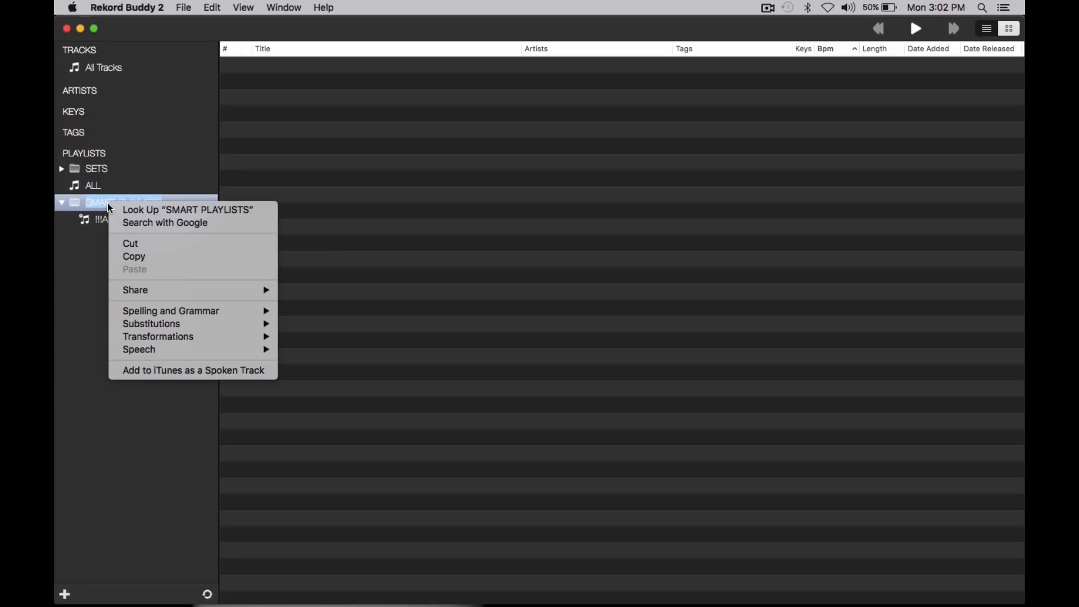
left_click(79, 257)
left_click(148, 236)
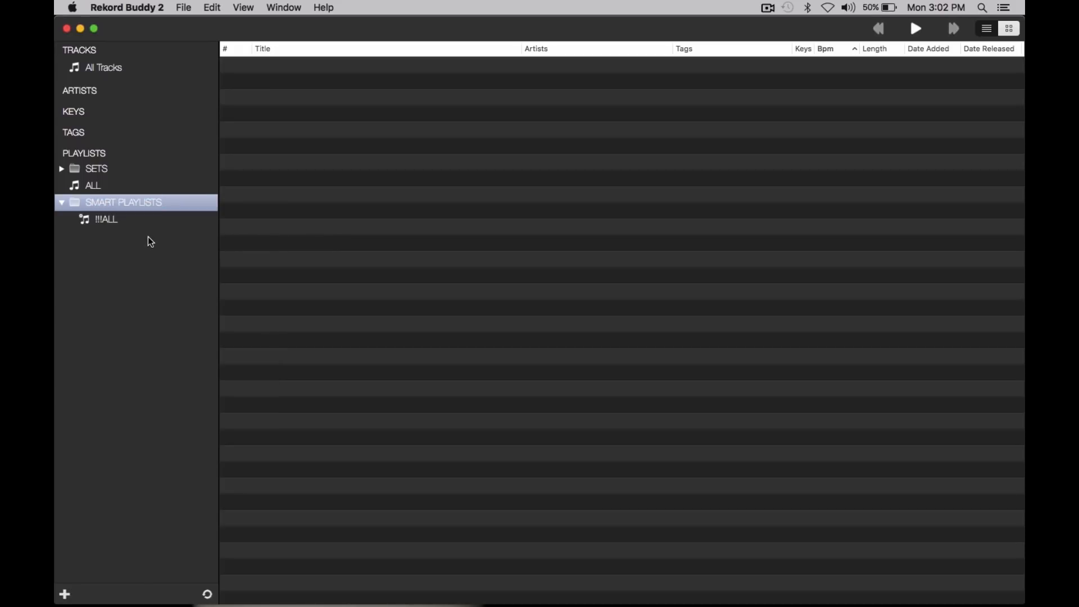
Step: Start another smart playlist in the SMART PLAYLISTS folder and set its first rule to BPM is less than 89.99
right_click(145, 206)
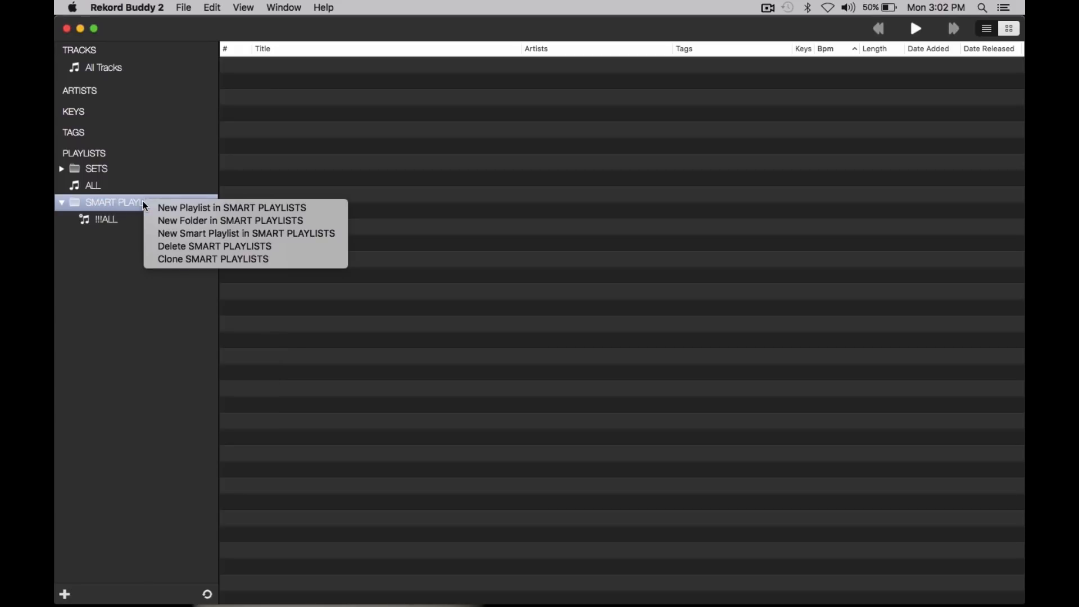
left_click(228, 236)
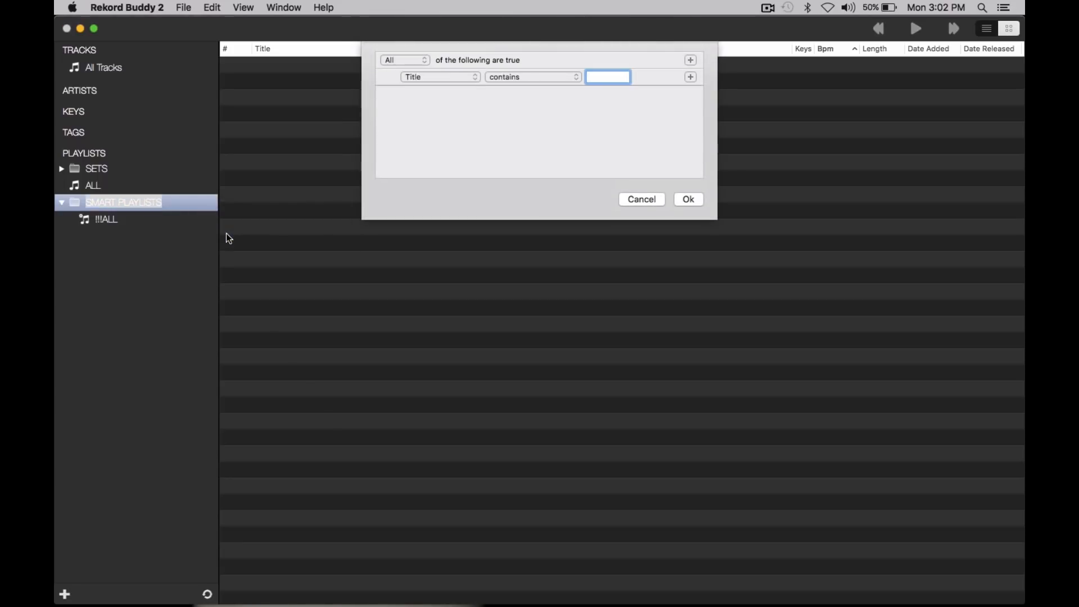
left_click(461, 77)
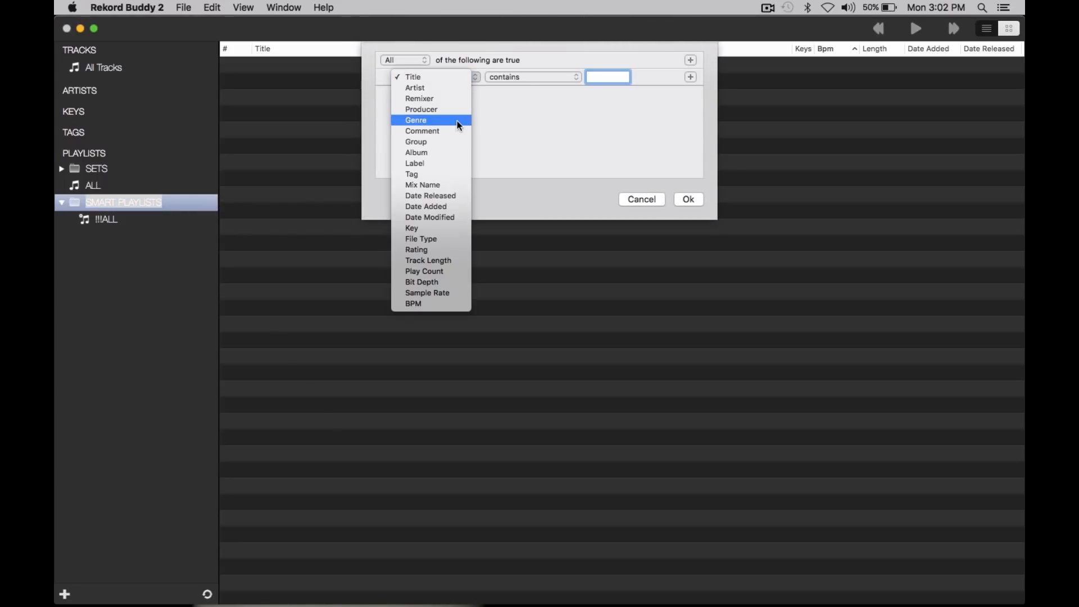
left_click(432, 304)
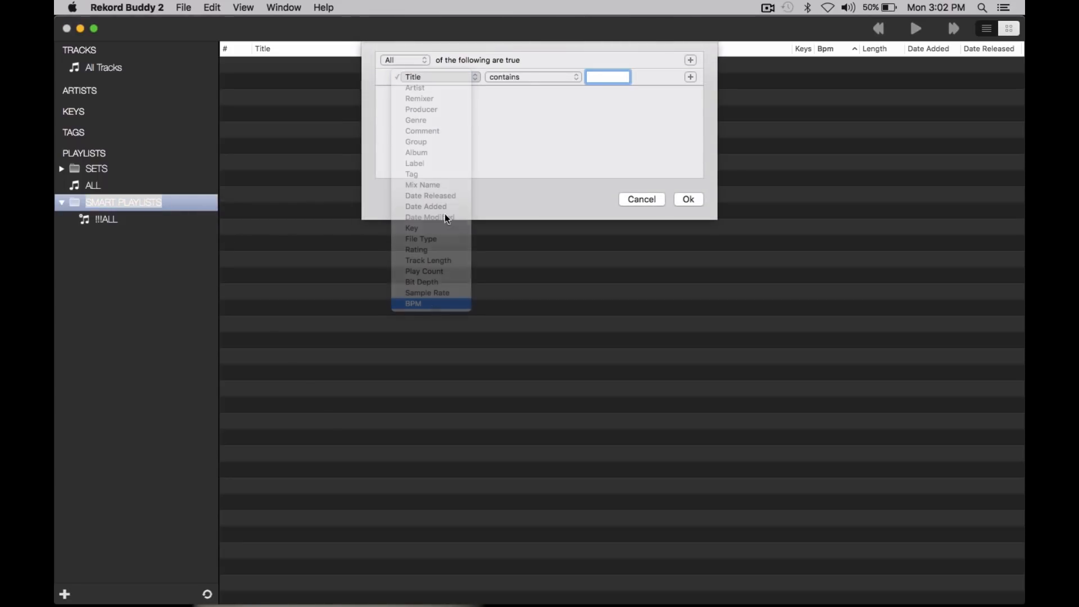
left_click(511, 80)
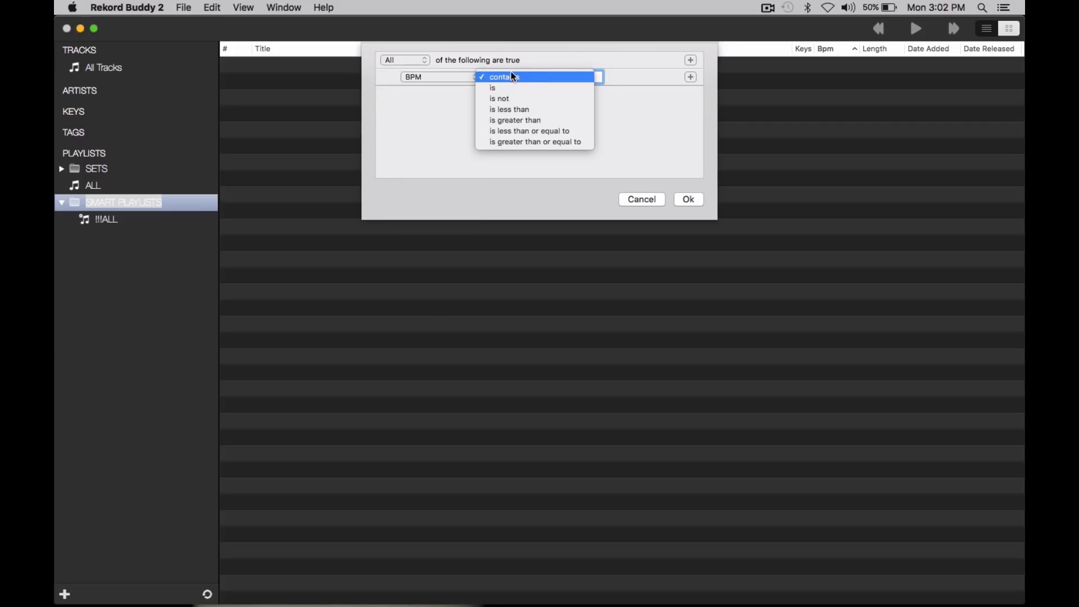
left_click(520, 65)
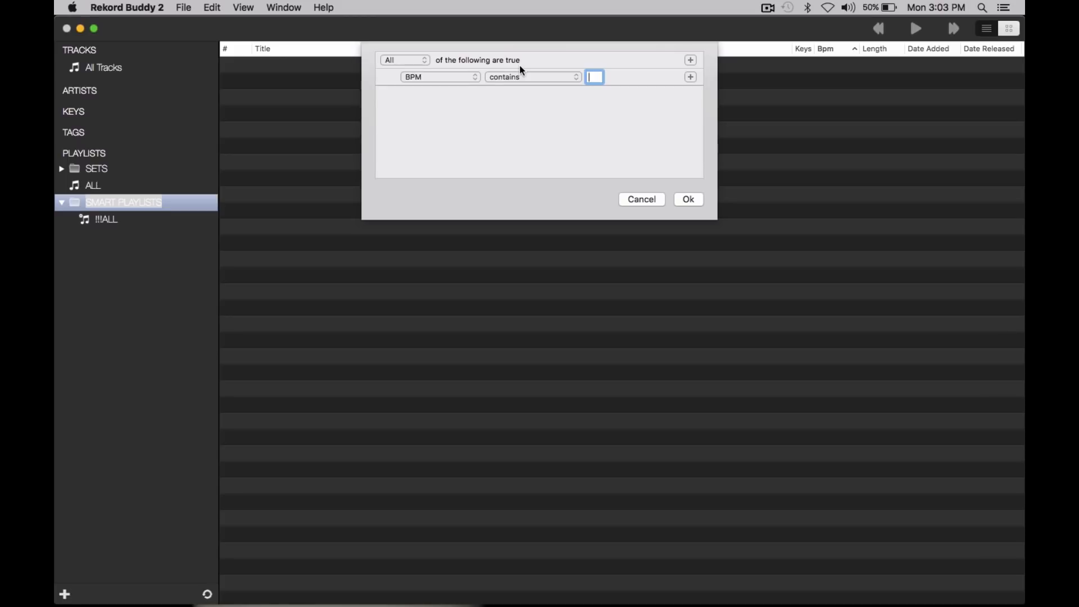
left_click(520, 77)
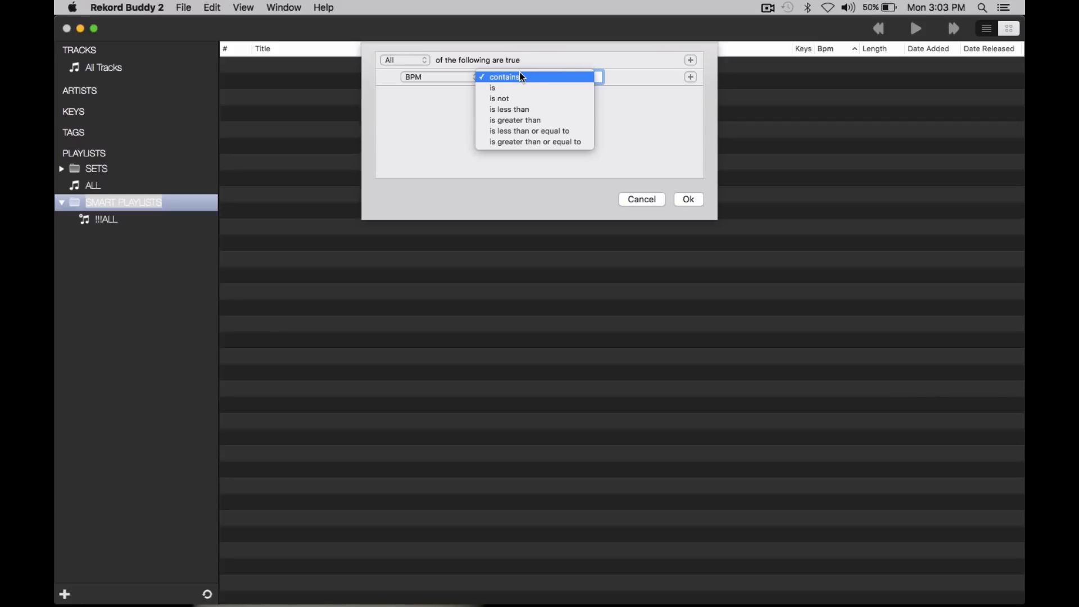
left_click(542, 108)
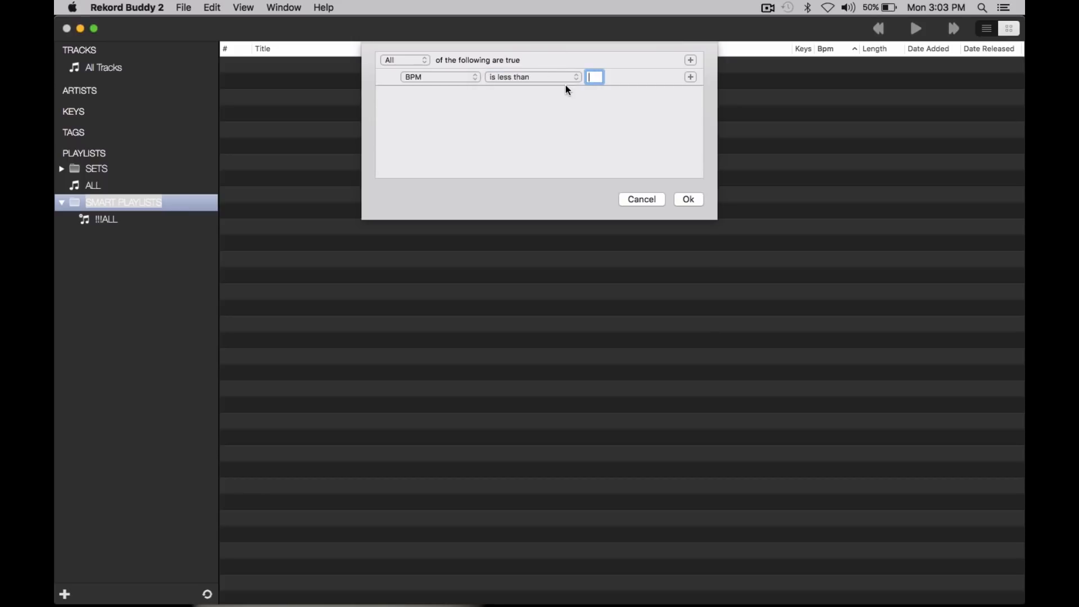
type("89.")
type("99")
Step: Add a second rule, BPM is greater than 69.99, and save the smart playlist
left_click(692, 77)
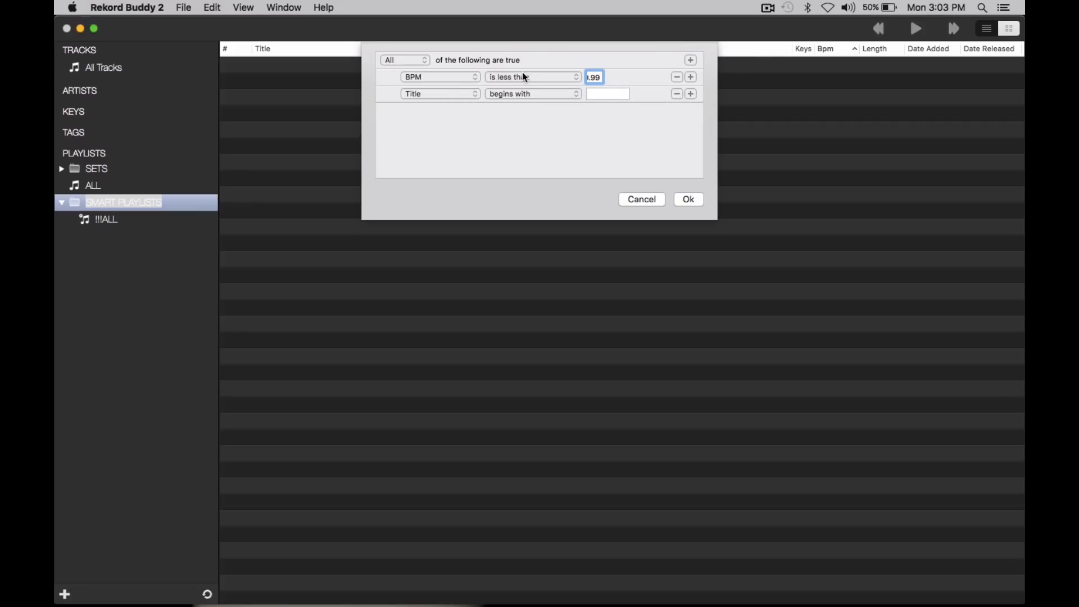
left_click(425, 99)
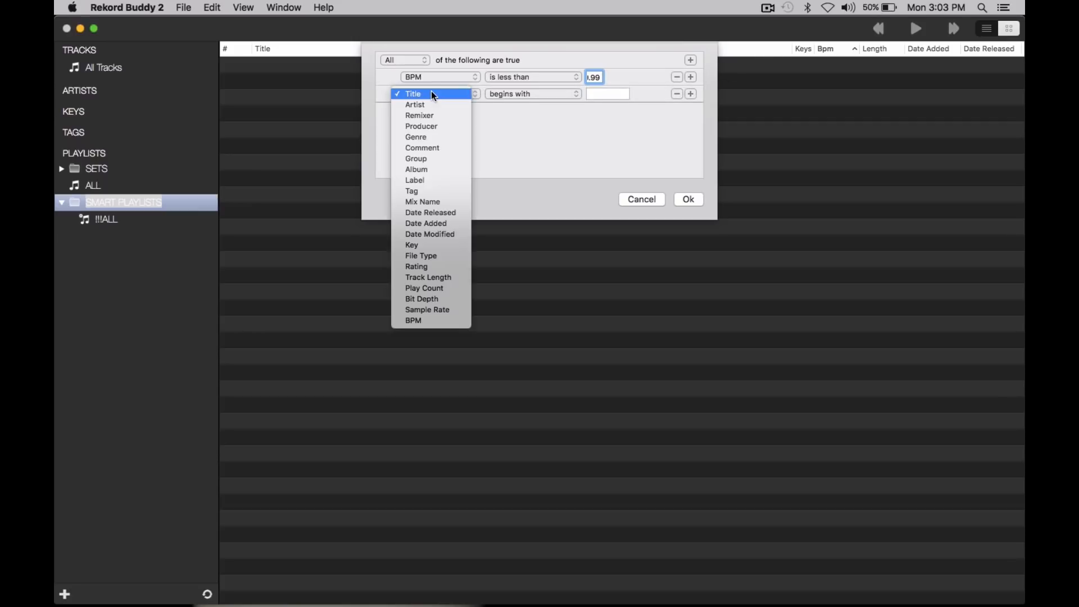
left_click(445, 324)
left_click(508, 94)
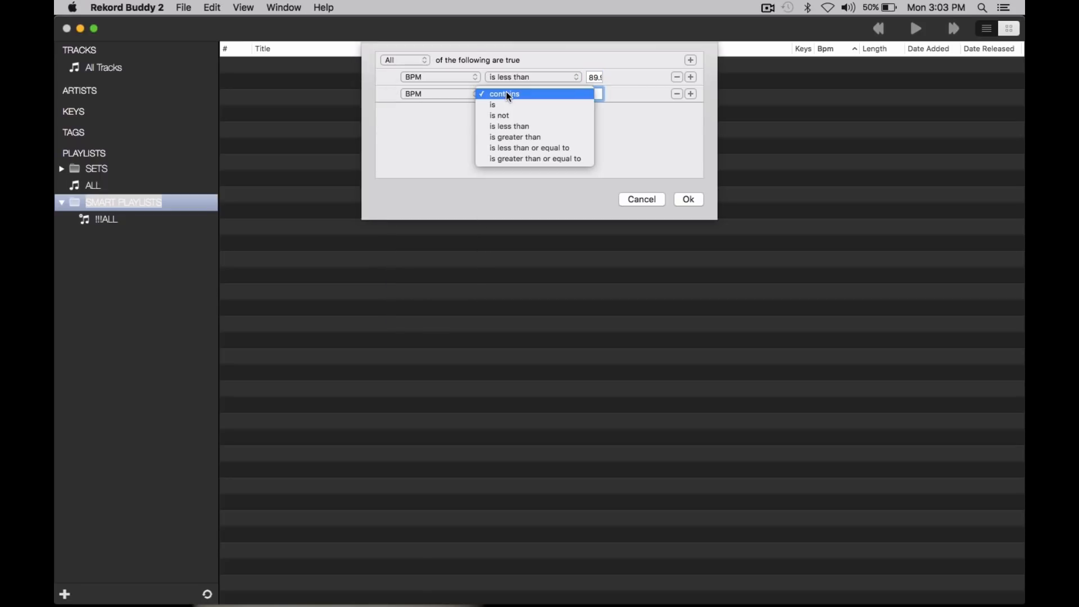
left_click(535, 138)
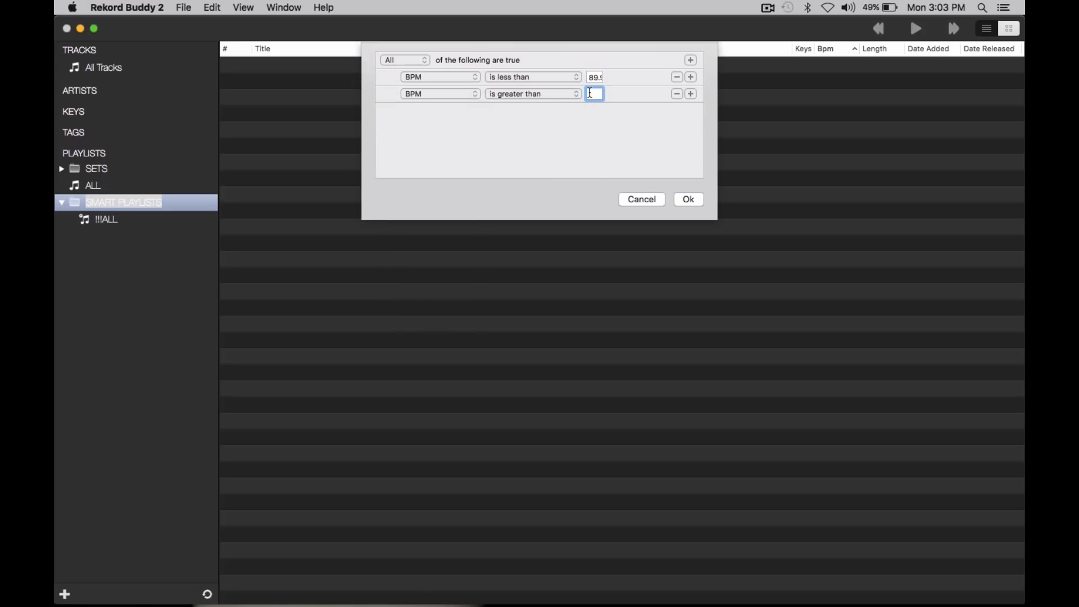
type("79.99")
left_click(689, 200)
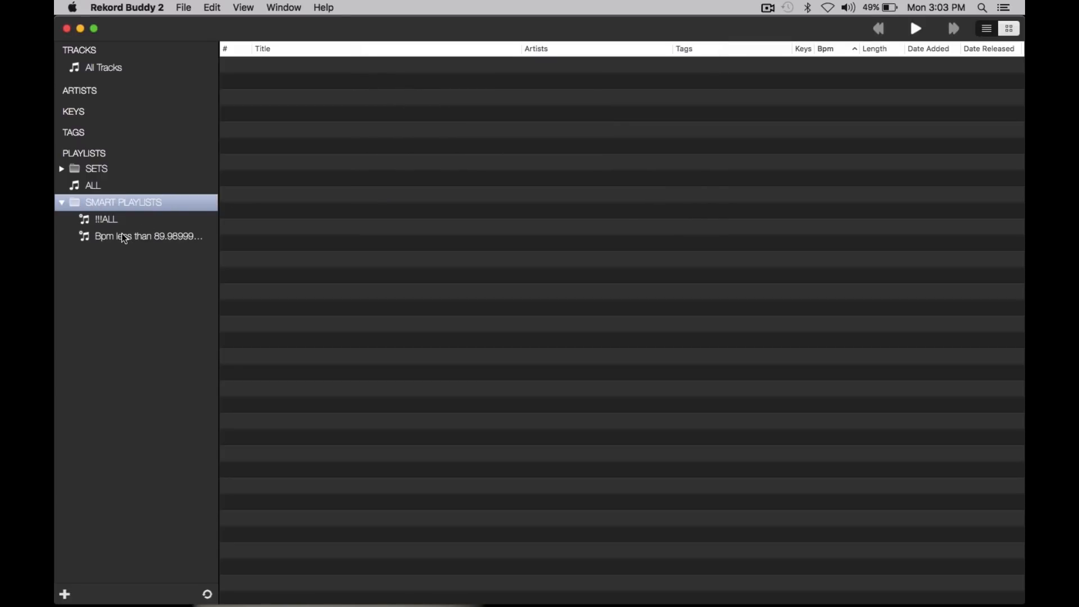
Step: Rename the new BPM-based smart playlist to BPM 70-90
left_click(143, 239)
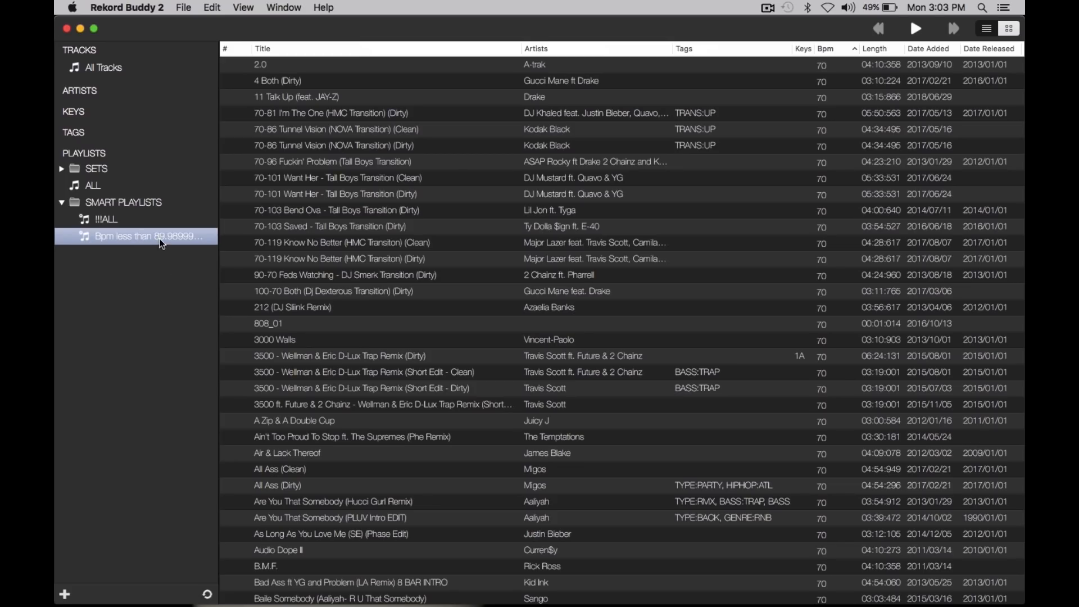
right_click(139, 234)
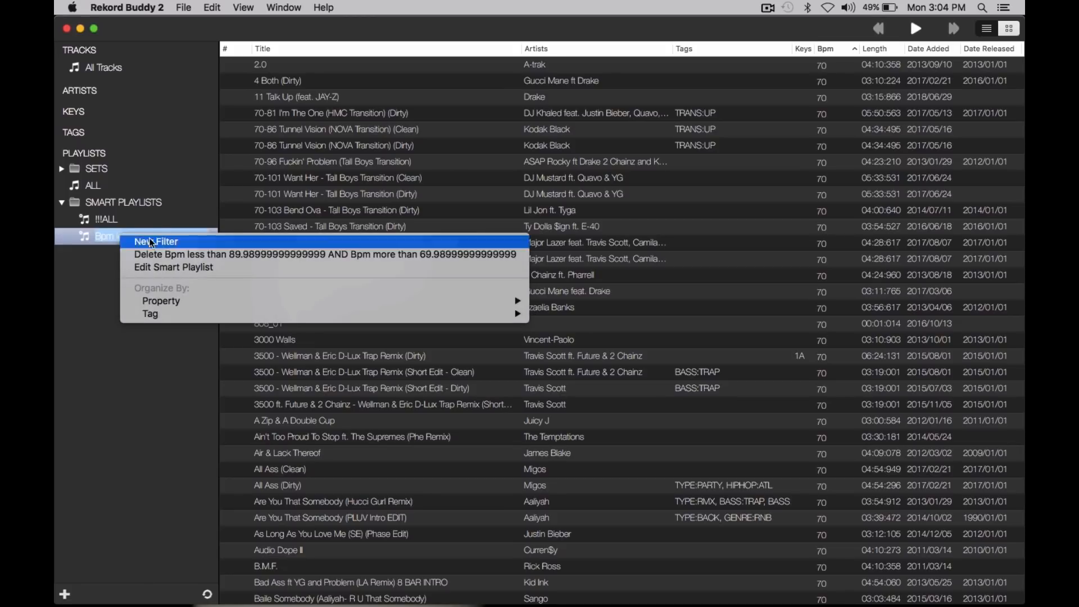
left_click(176, 268)
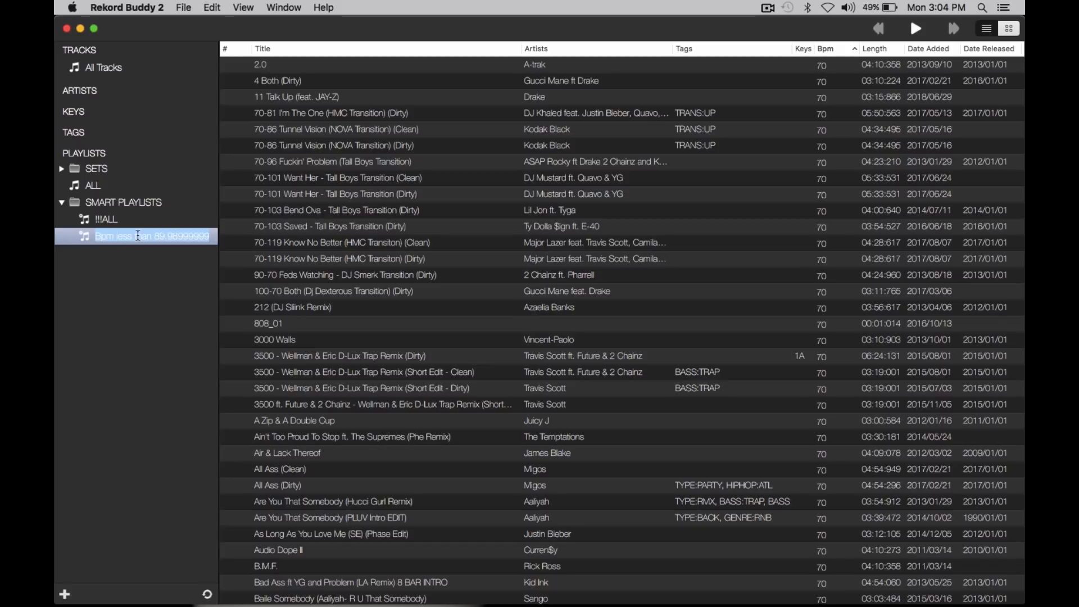
type("BPM 70")
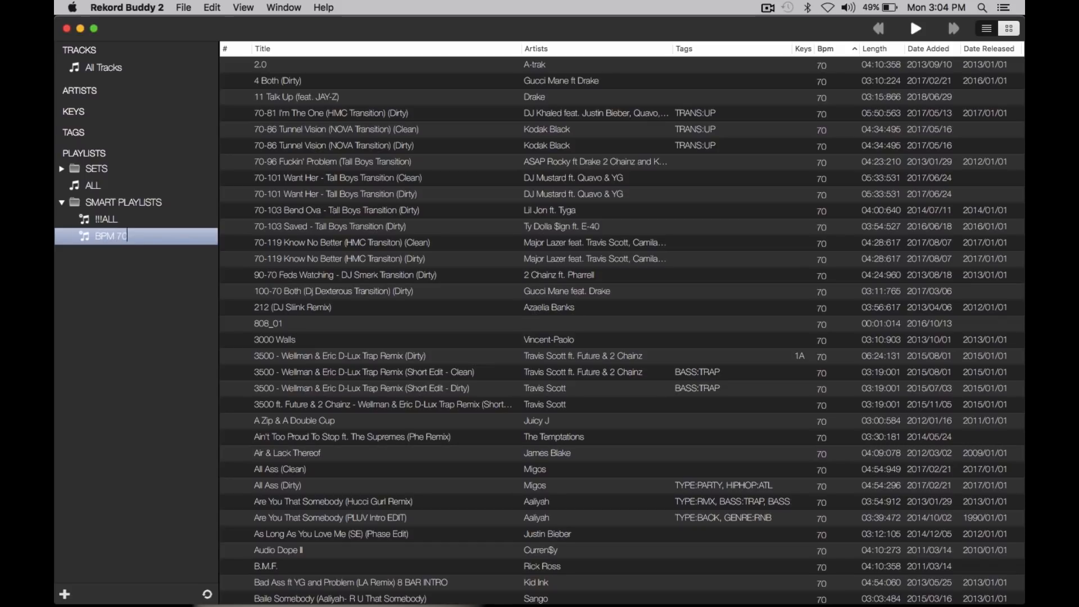
type("-90")
right_click(116, 231)
left_click(90, 262)
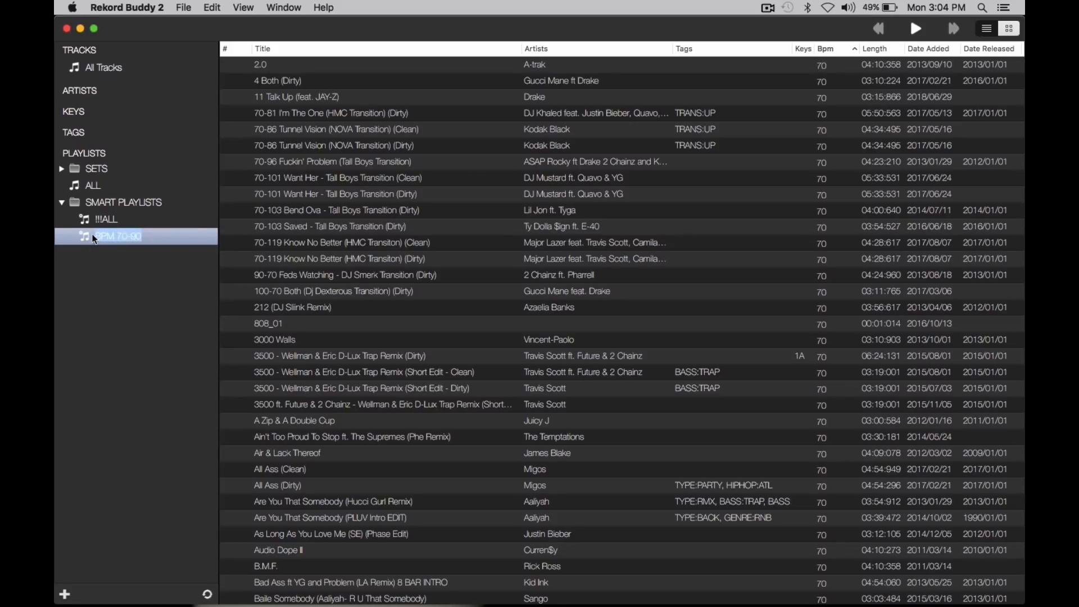
left_click(108, 220)
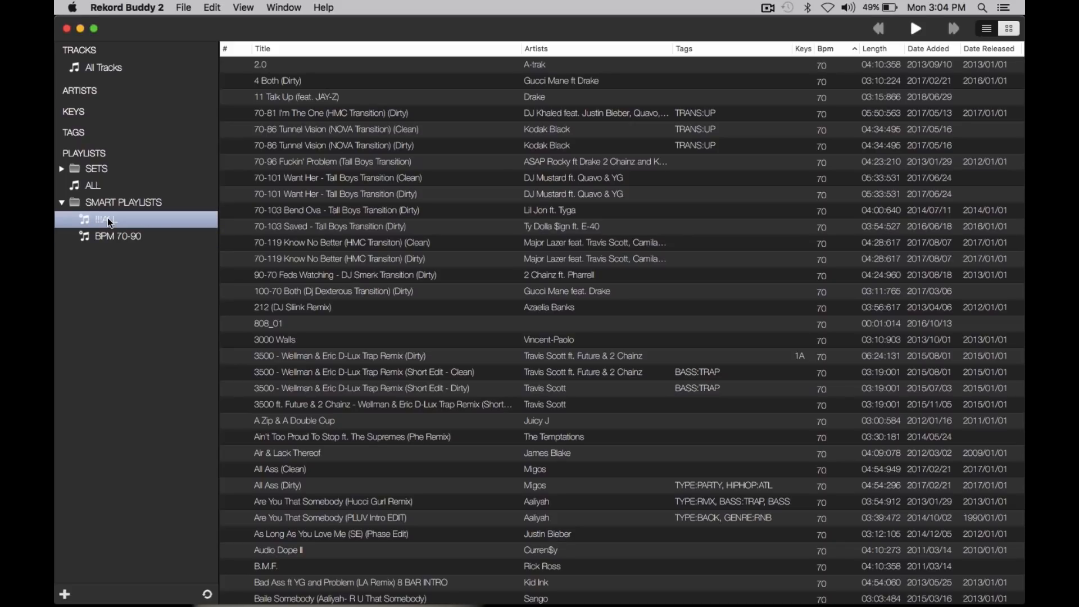
left_click(113, 232)
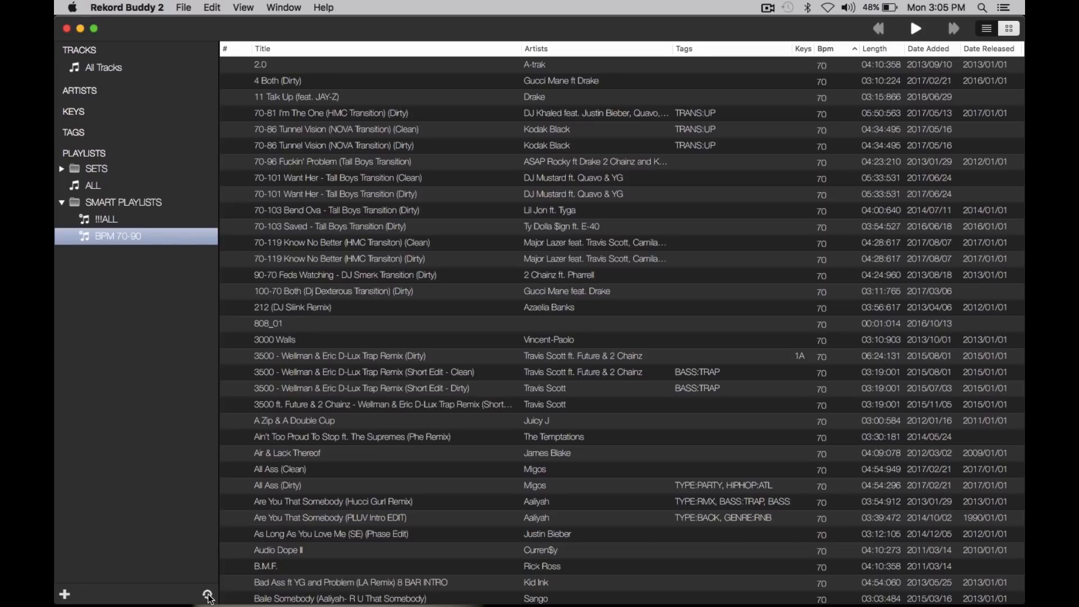
Step: Check which tag categories are offered for organizing the !!!ALL smart playlist
left_click(105, 219)
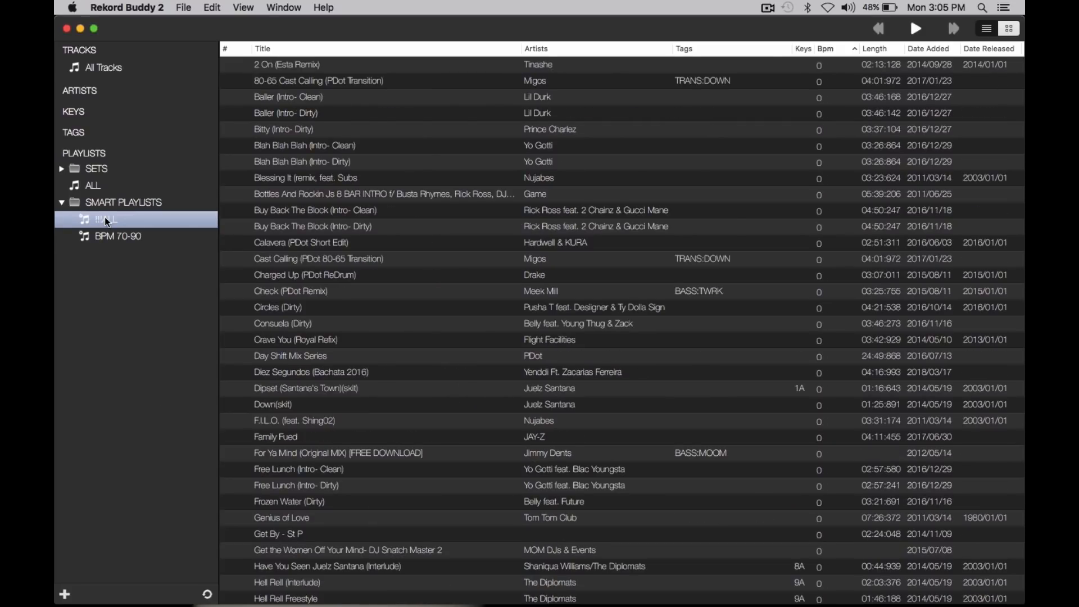
right_click(104, 219)
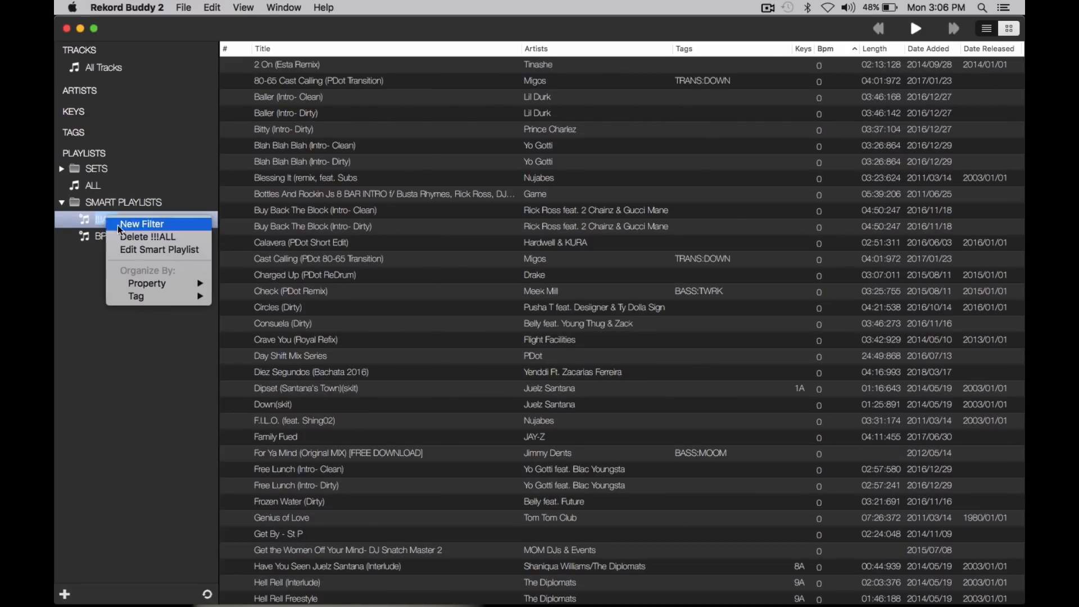
mouse_move(159, 286)
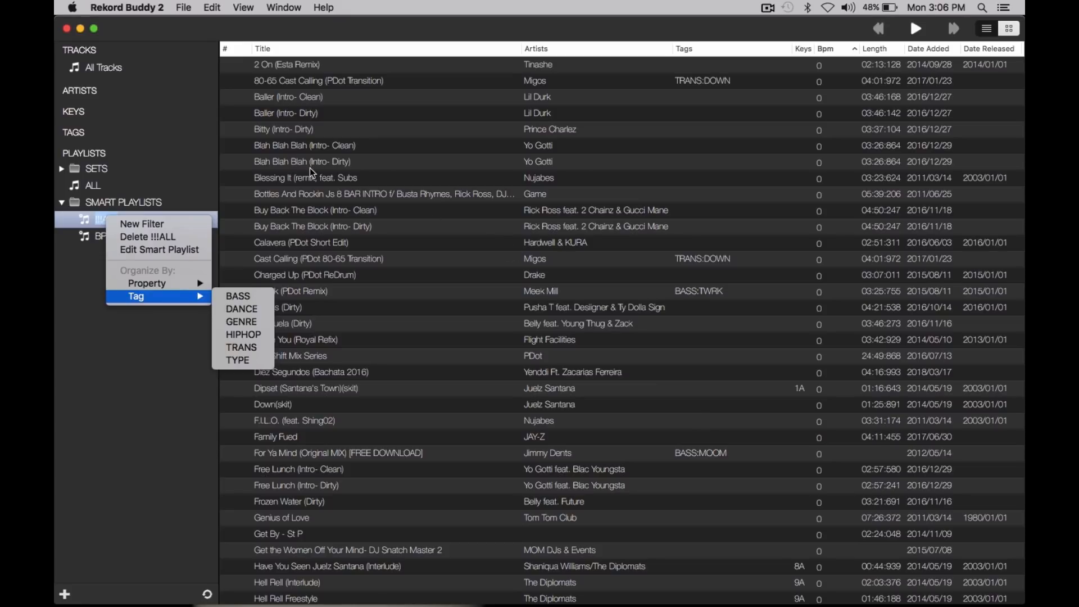
left_click(336, 229)
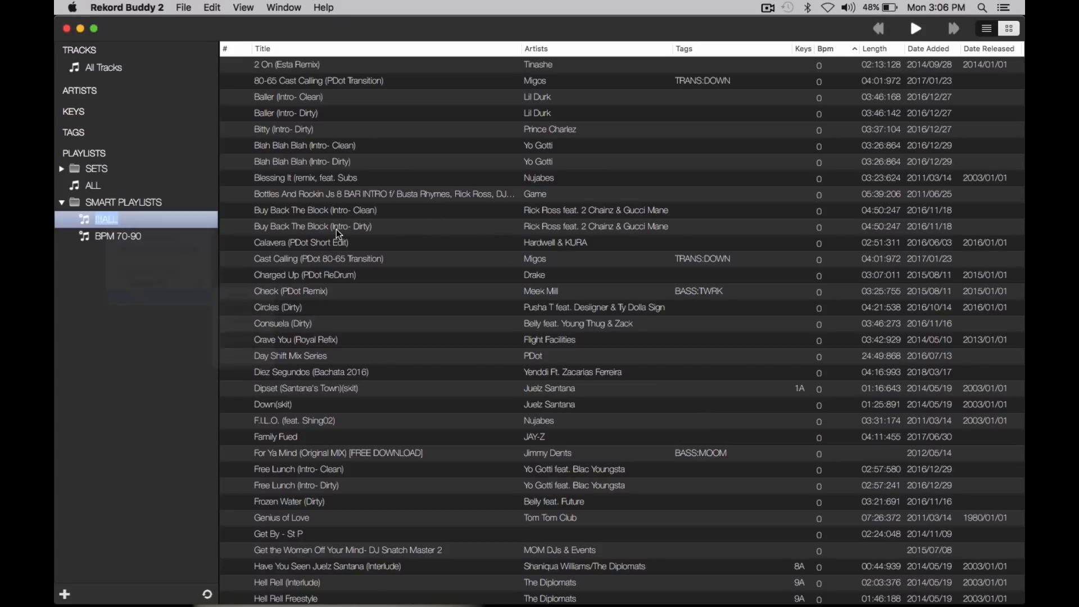
Step: Inspect the tags in the details of the track For Ya Mind (Original MIX) [FREE DOWNLOAD], leaving them unedited
left_click(310, 214)
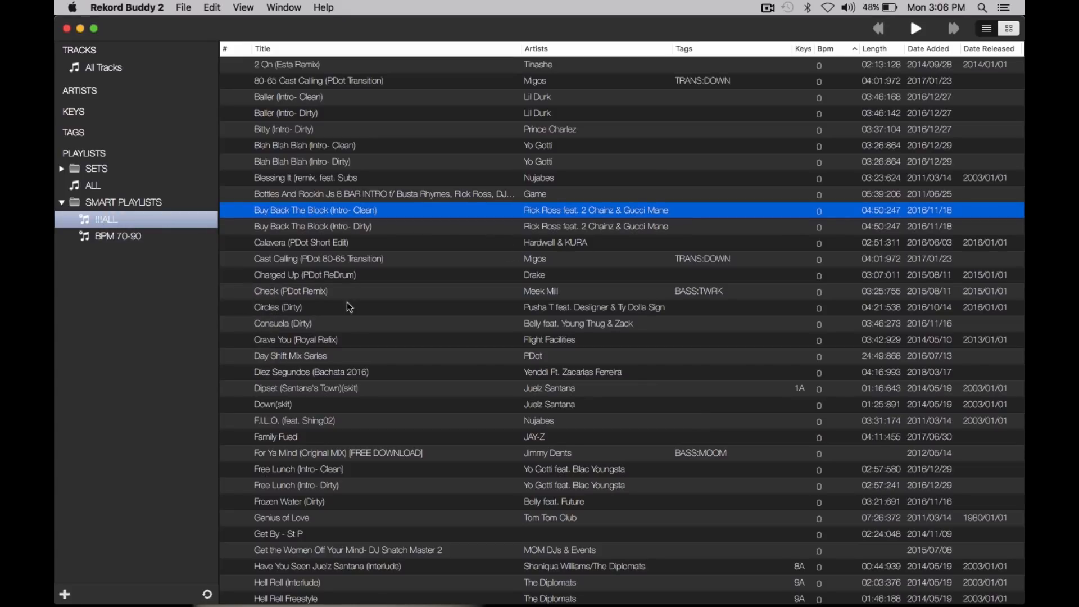
left_click(356, 452)
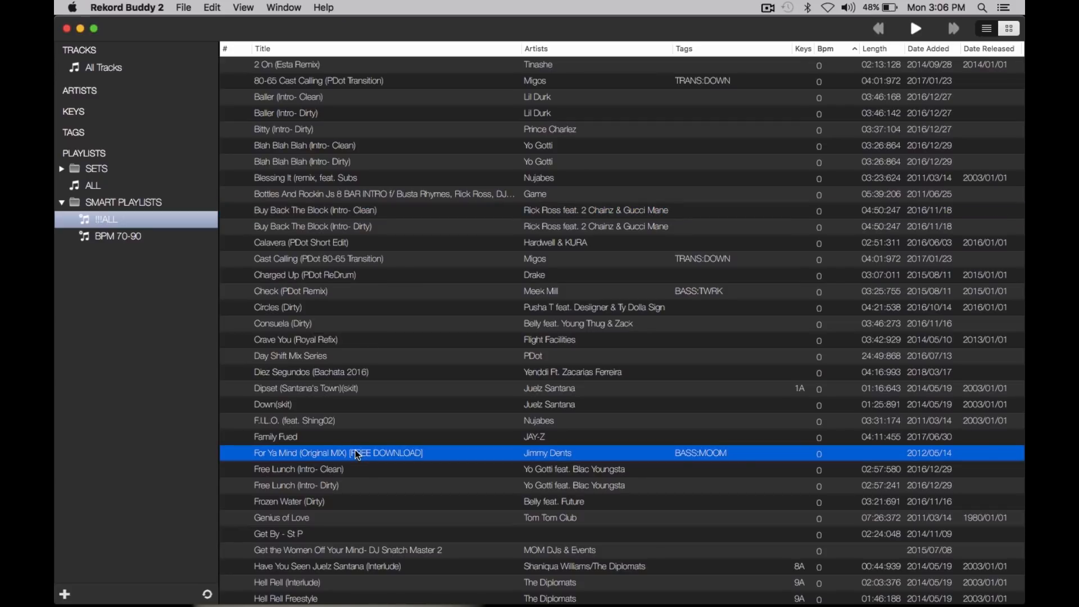
double_click(357, 454)
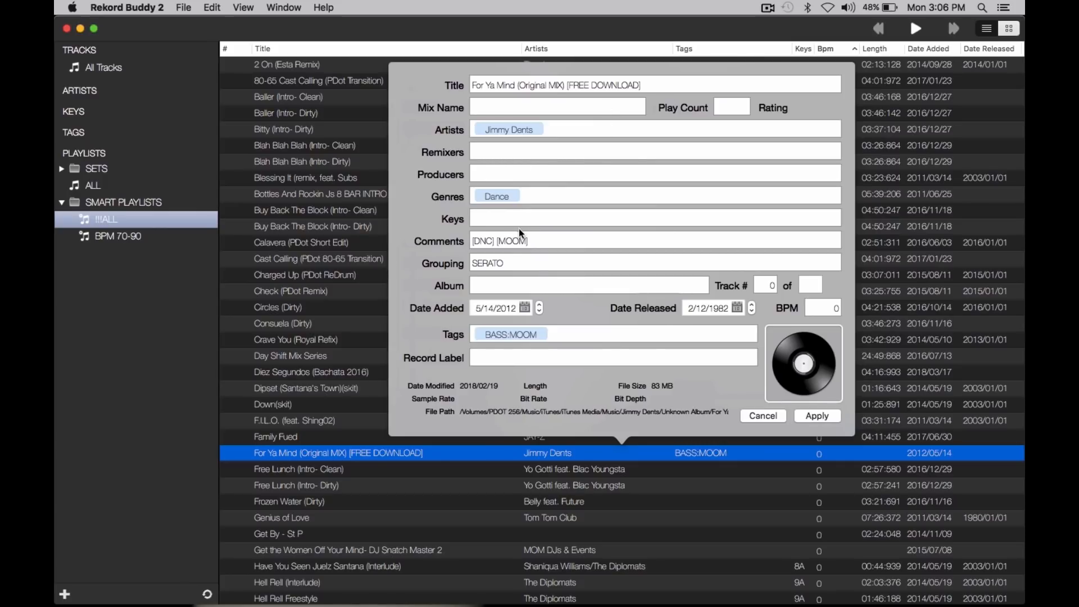
left_click(558, 335)
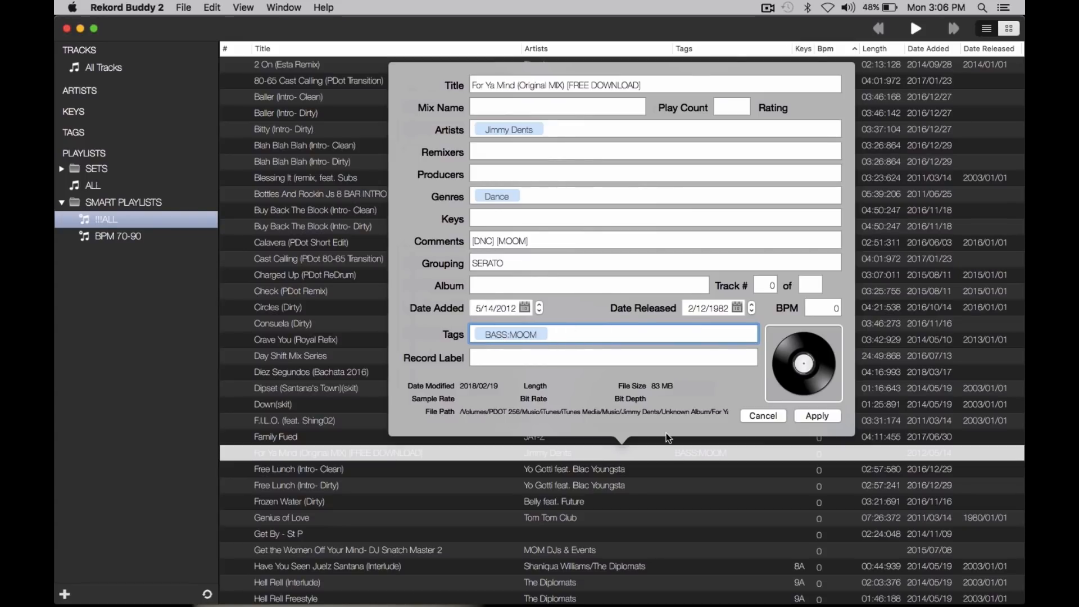
left_click(754, 417)
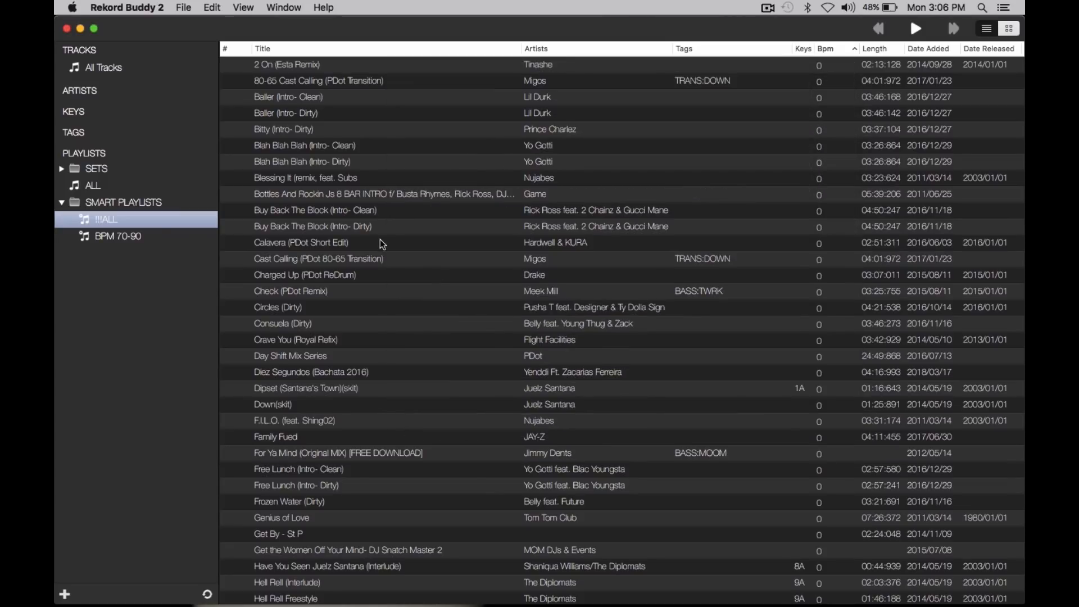
Step: Look through the tracks under the BASS category's tags, including TRAP and FUTU, and hide the tags list again
left_click(199, 132)
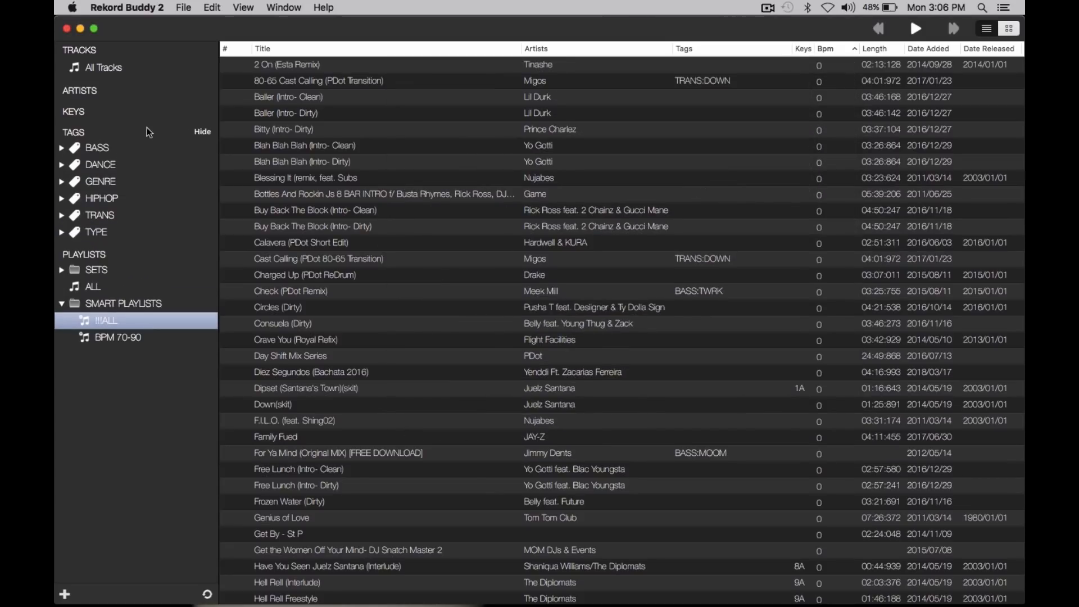
left_click(62, 147)
left_click(102, 180)
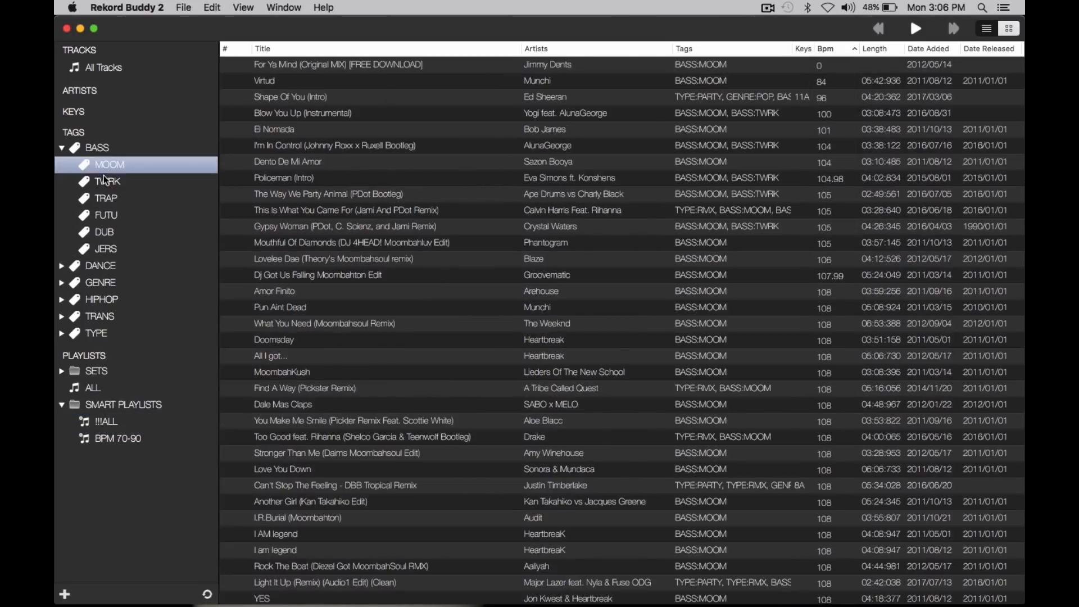
left_click(103, 200)
left_click(106, 217)
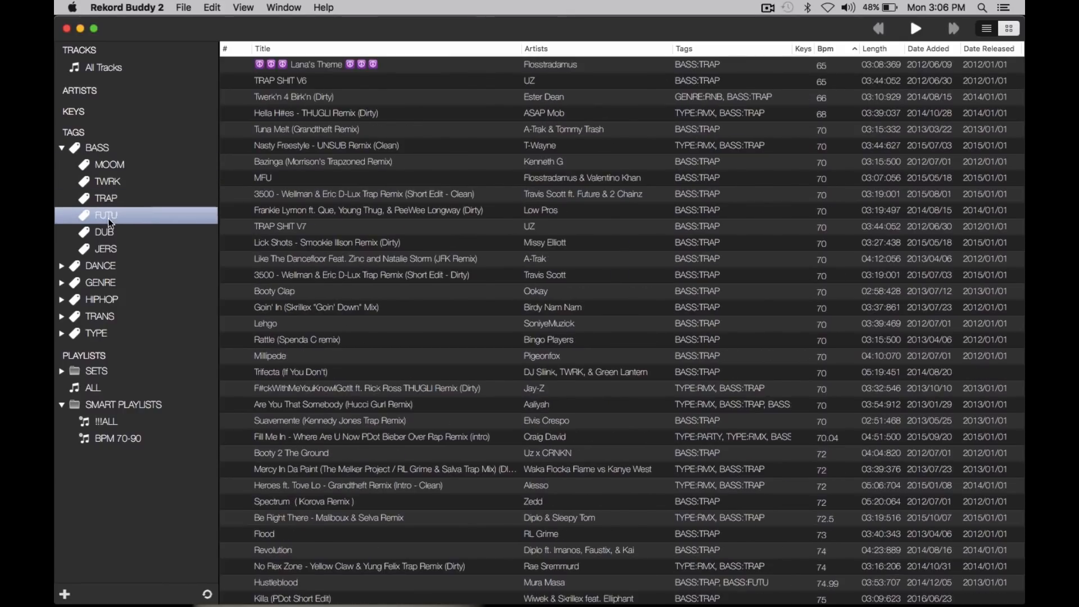
left_click(63, 148)
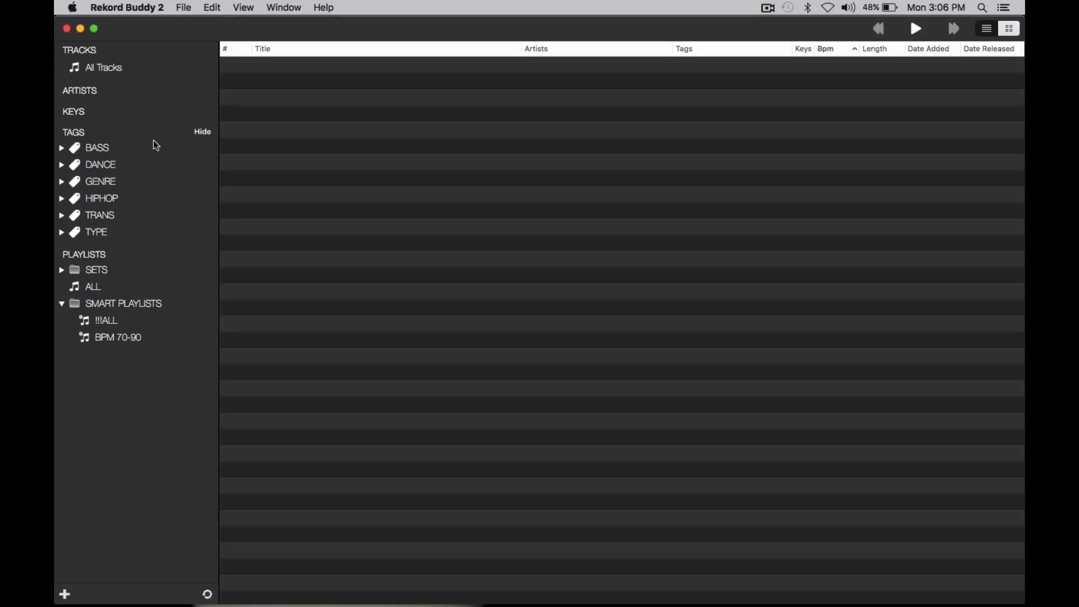
left_click(203, 133)
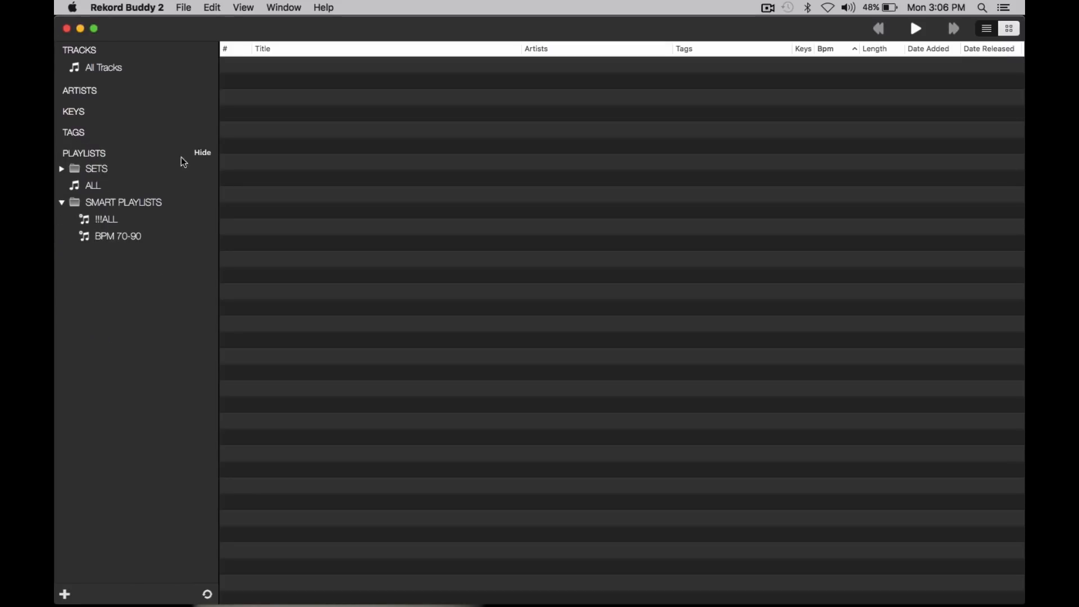
Step: Organize the !!!ALL smart playlist by the HIPHOP tag and expand its sub-playlists
left_click(110, 218)
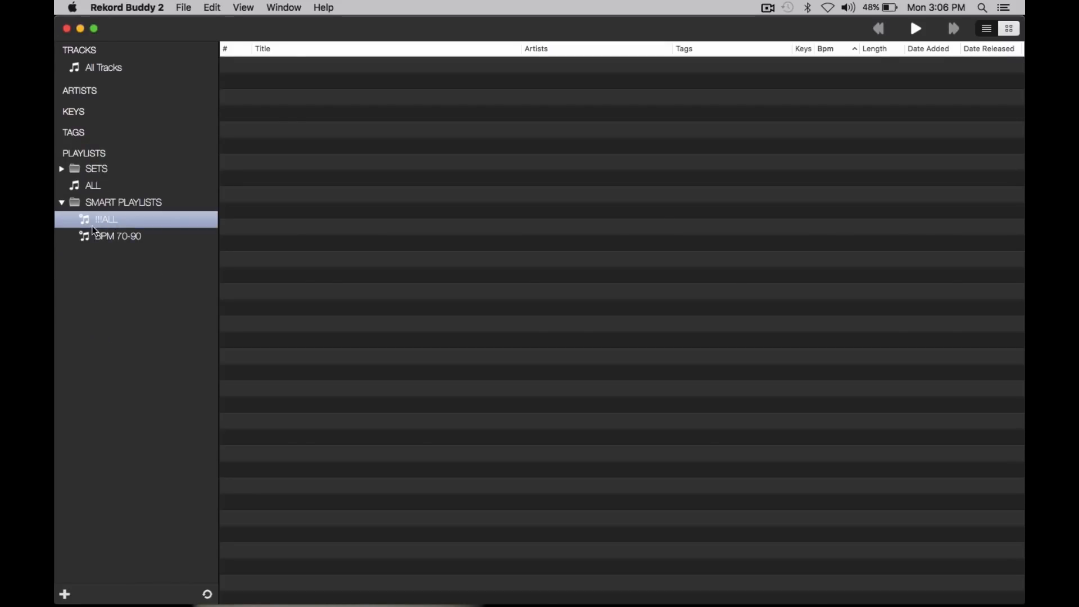
right_click(107, 219)
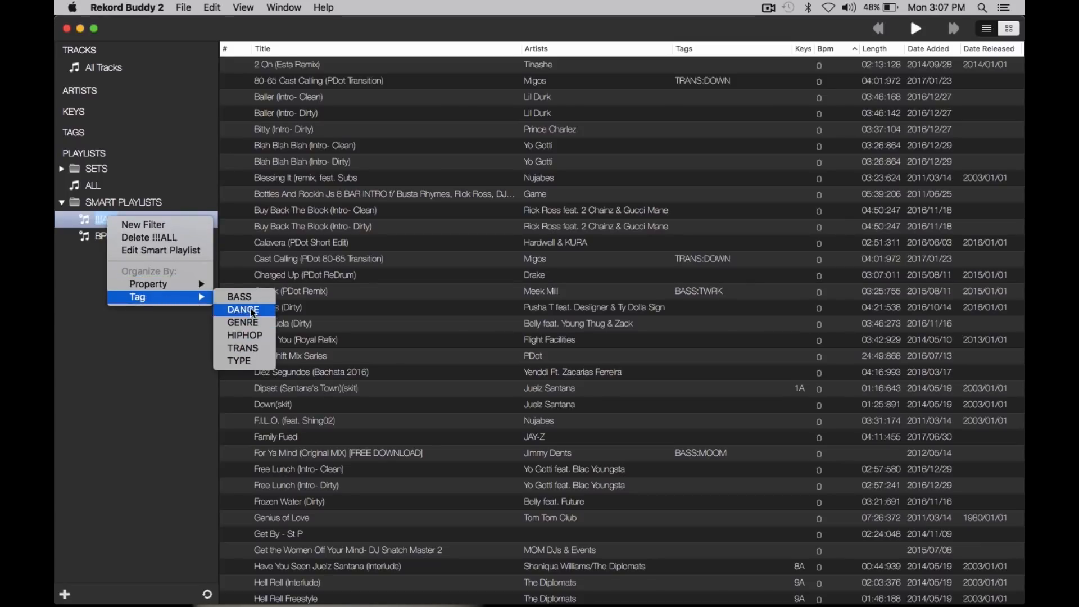
left_click(252, 336)
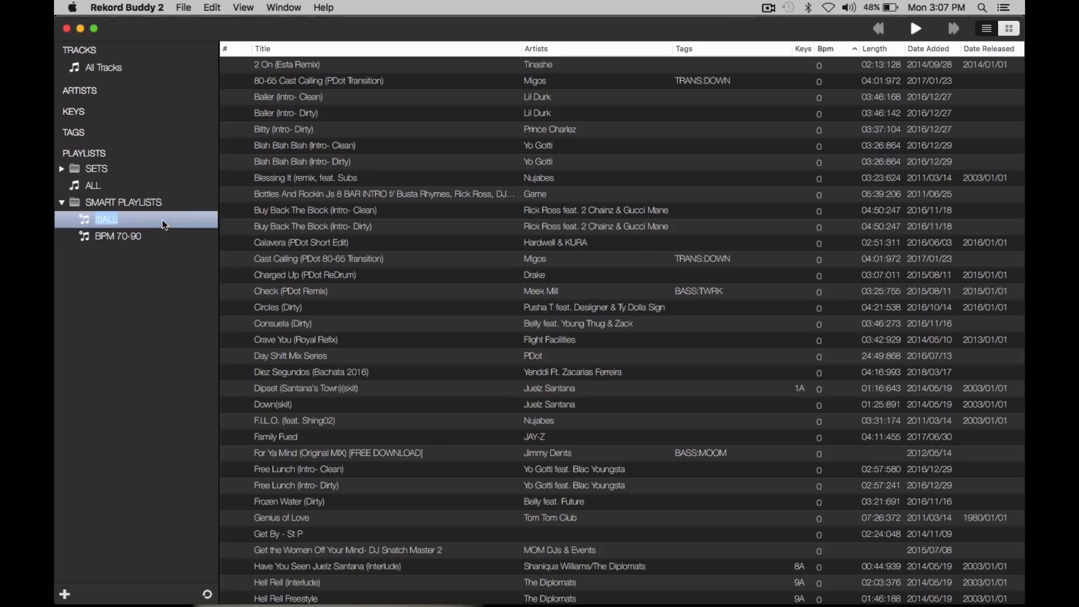
left_click(71, 220)
Step: Review the tracks in each HIPHOP sub-playlist of !!!ALL, from ATL through No HIPHOP
left_click(117, 238)
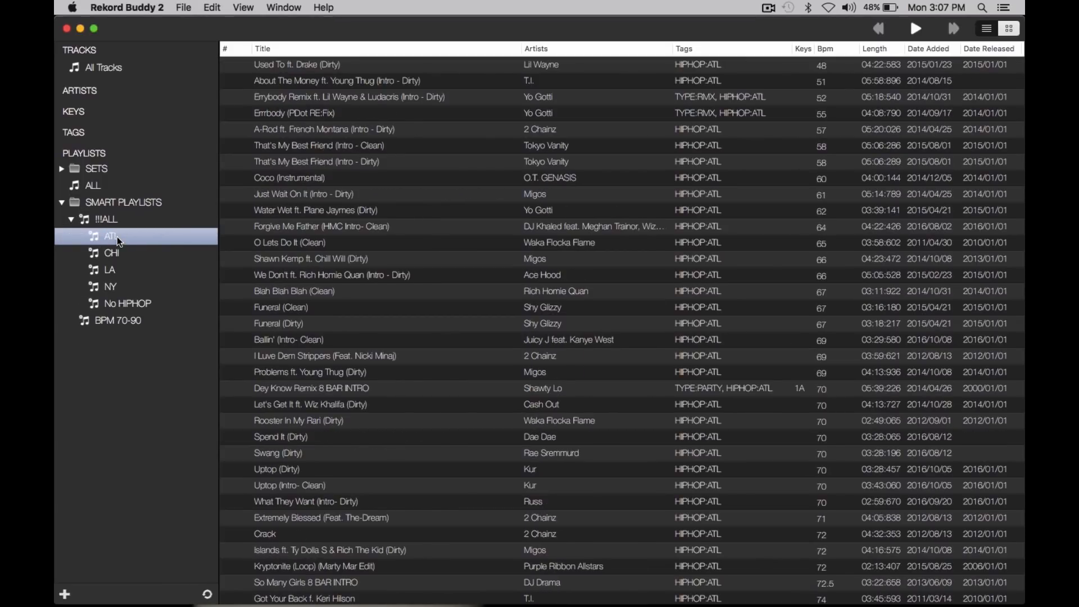
key("Down")
key("Down")
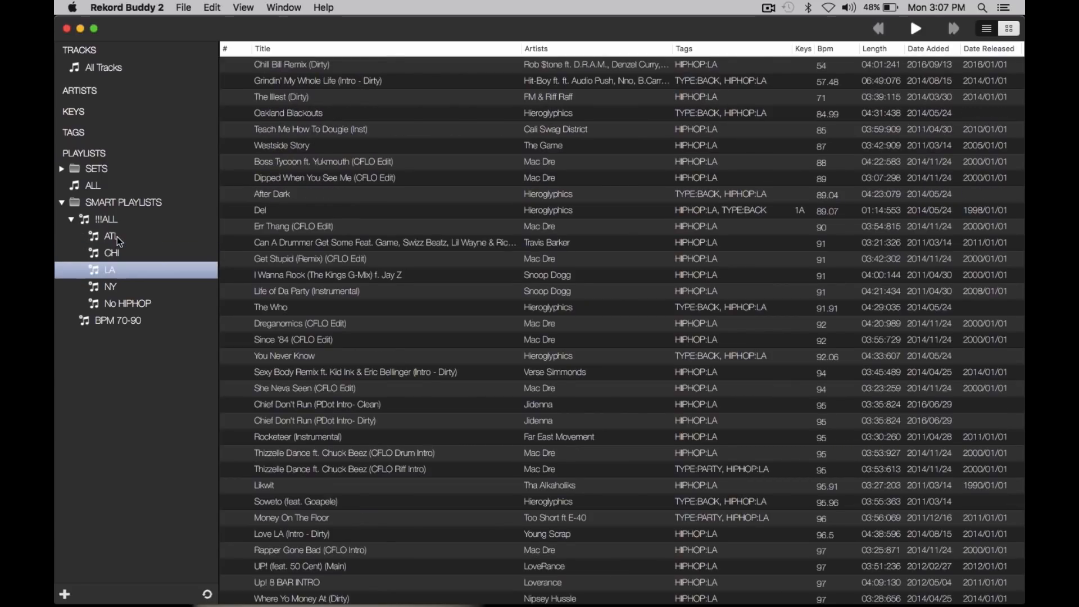
key("Down")
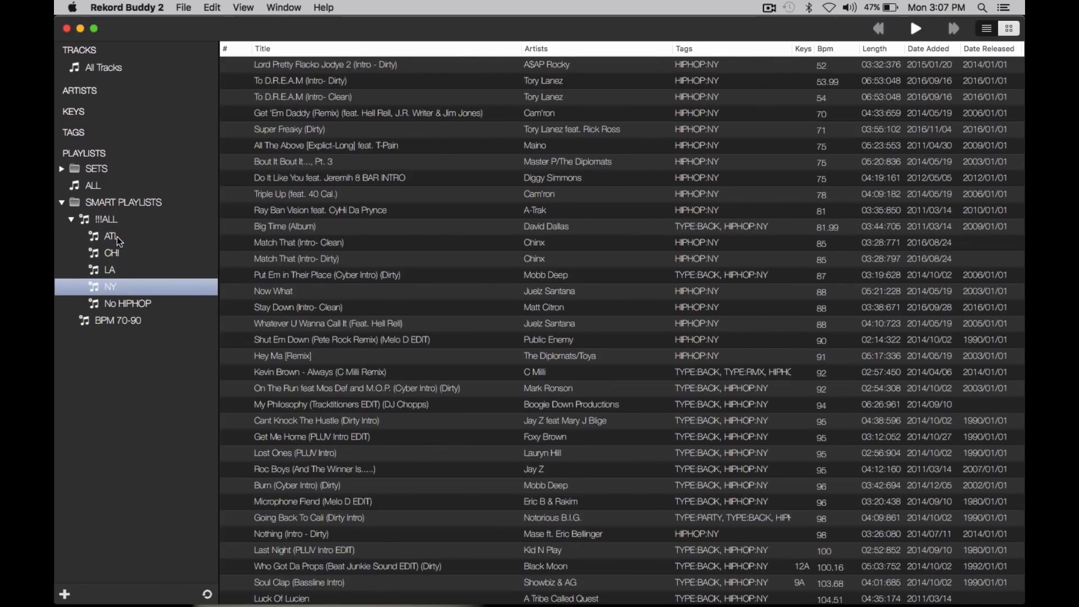
key("Down")
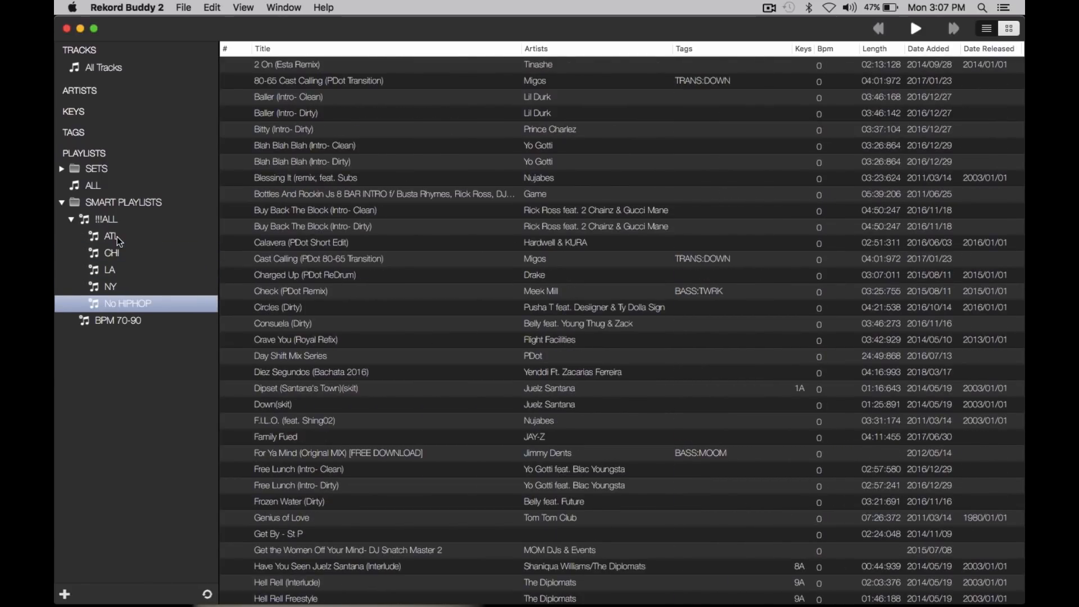
left_click(114, 288)
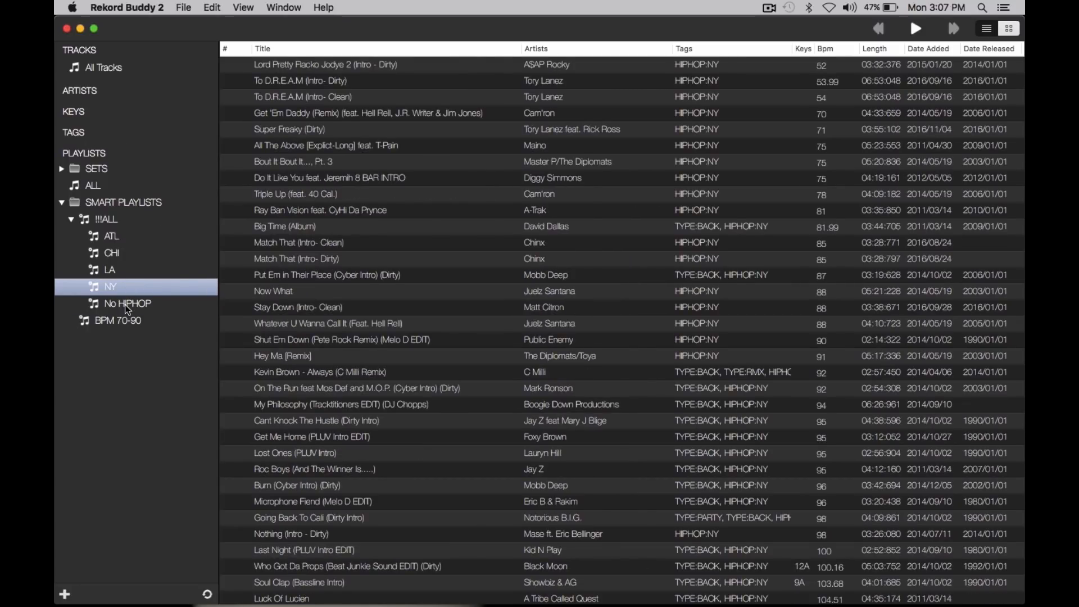
left_click(125, 304)
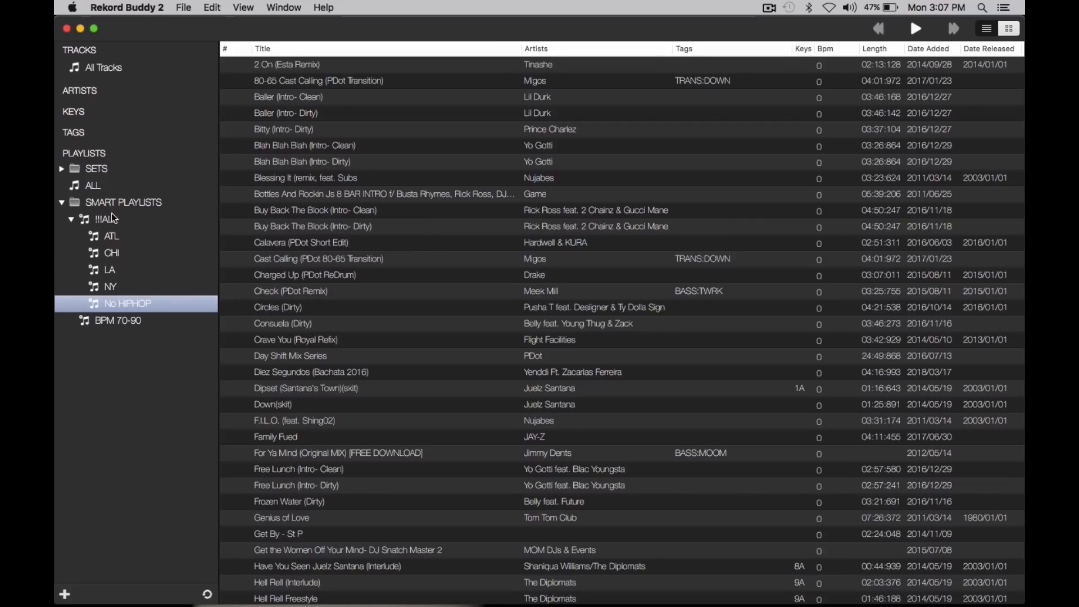
Step: View the rules of the !!!ALL smart playlist and close them without changes
left_click(107, 220)
right_click(107, 221)
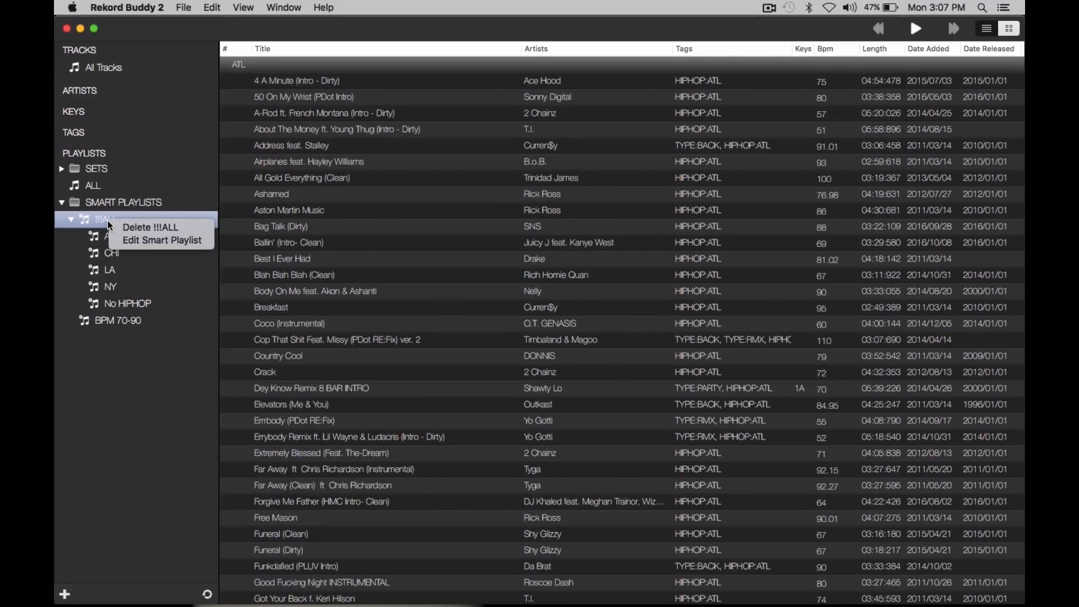
left_click(117, 217)
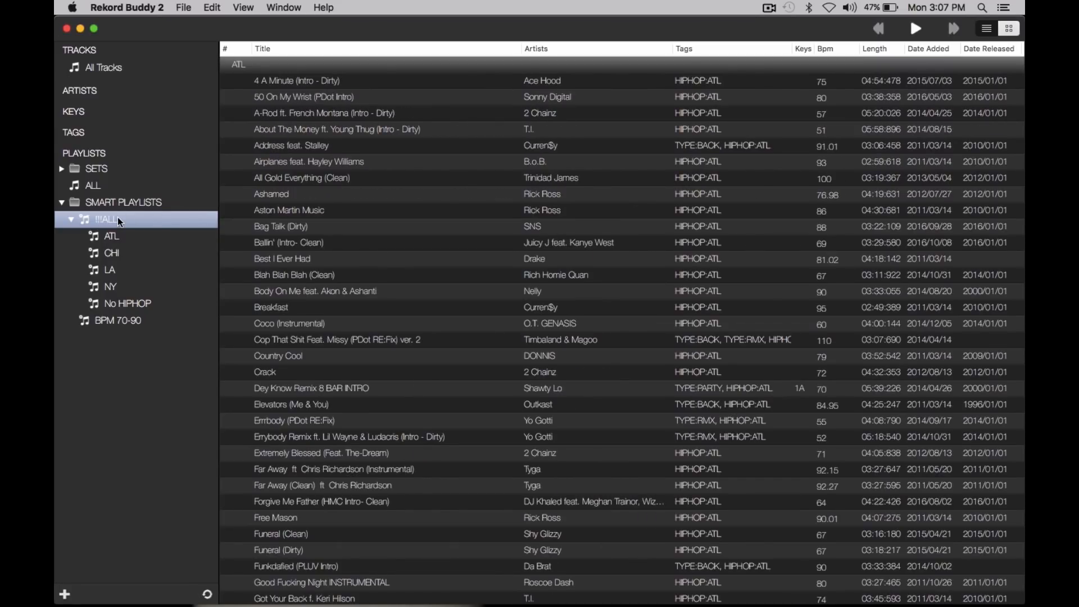
right_click(90, 223)
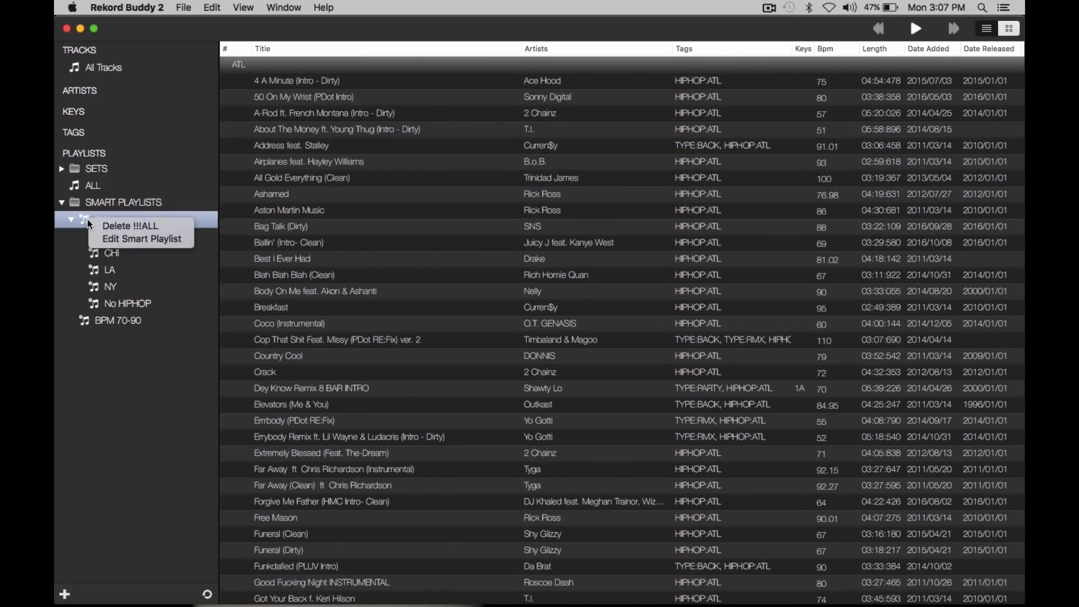
left_click(141, 238)
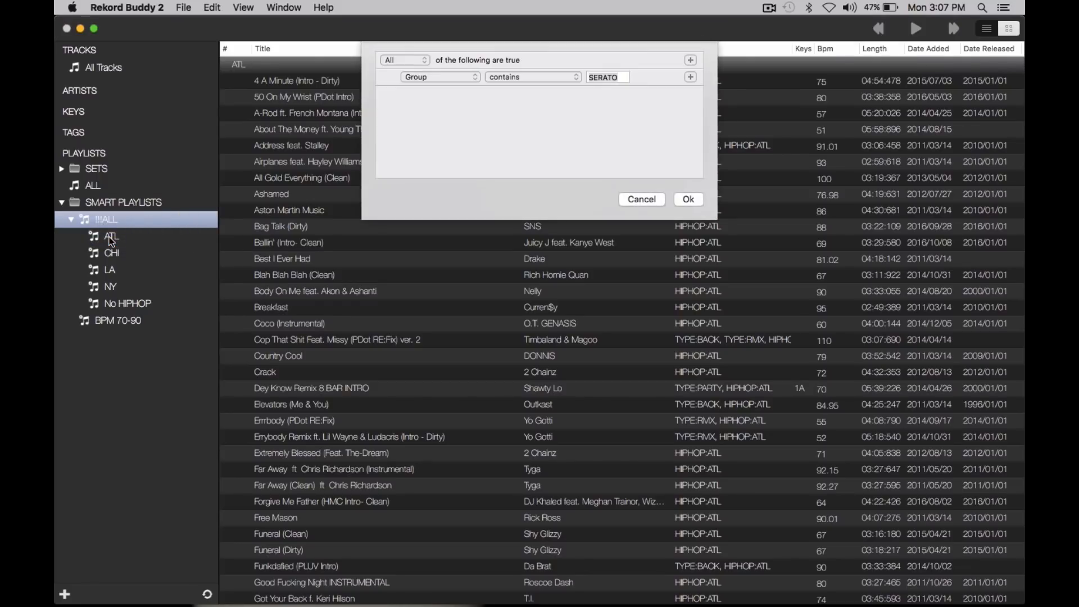
left_click(641, 200)
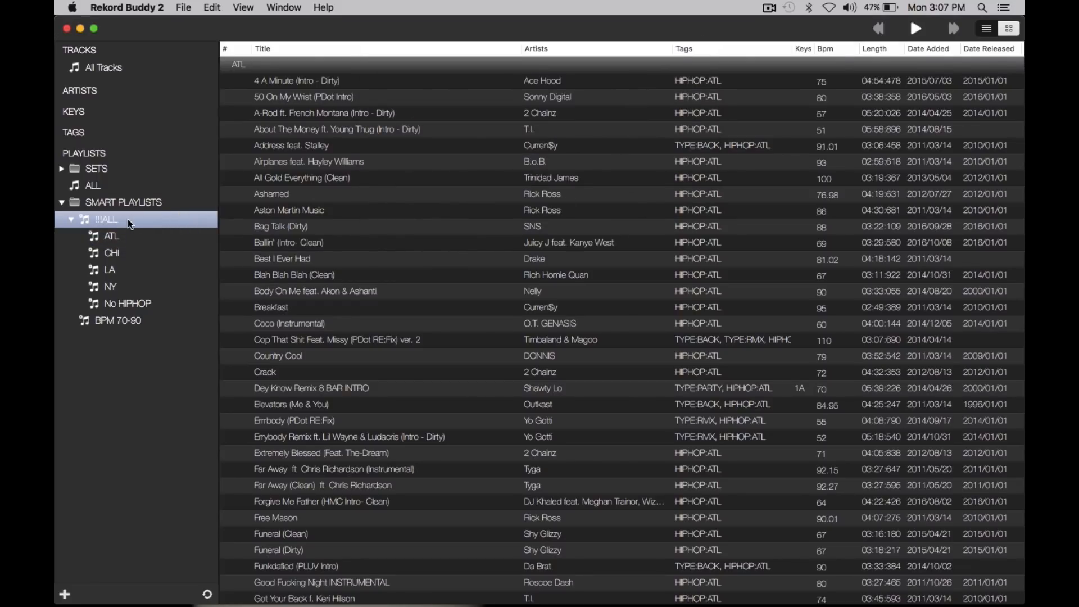
Step: Collapse the sub-playlists of the !!!ALL smart playlist
left_click(70, 219)
right_click(94, 222)
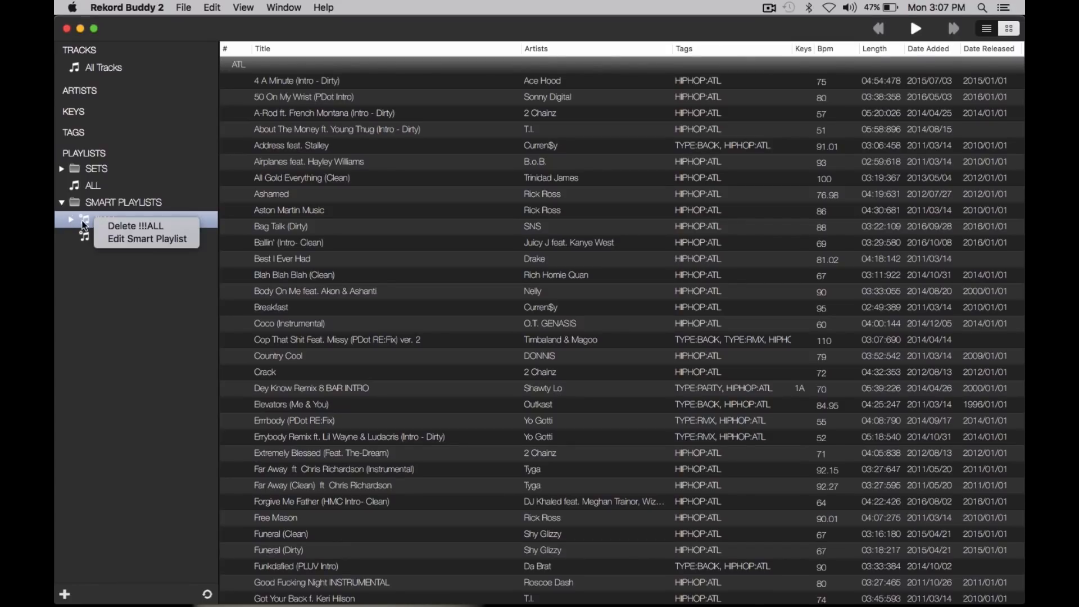
left_click(83, 221)
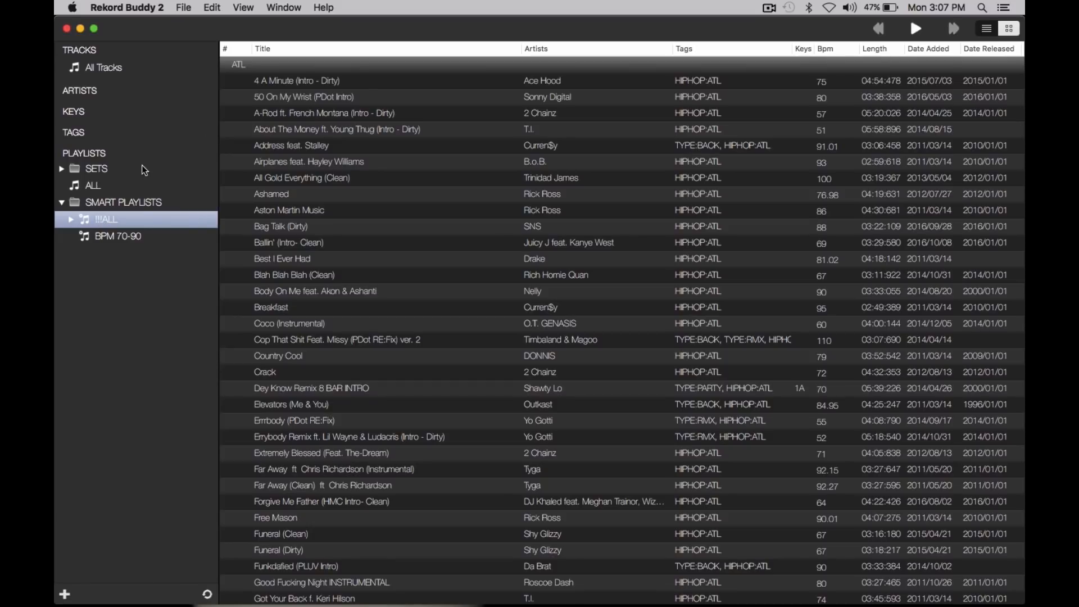
left_click(69, 219)
left_click(69, 219)
Step: Create a new smart playlist in the SMART PLAYLISTS folder with the rule Group contains SERATO
left_click(112, 201)
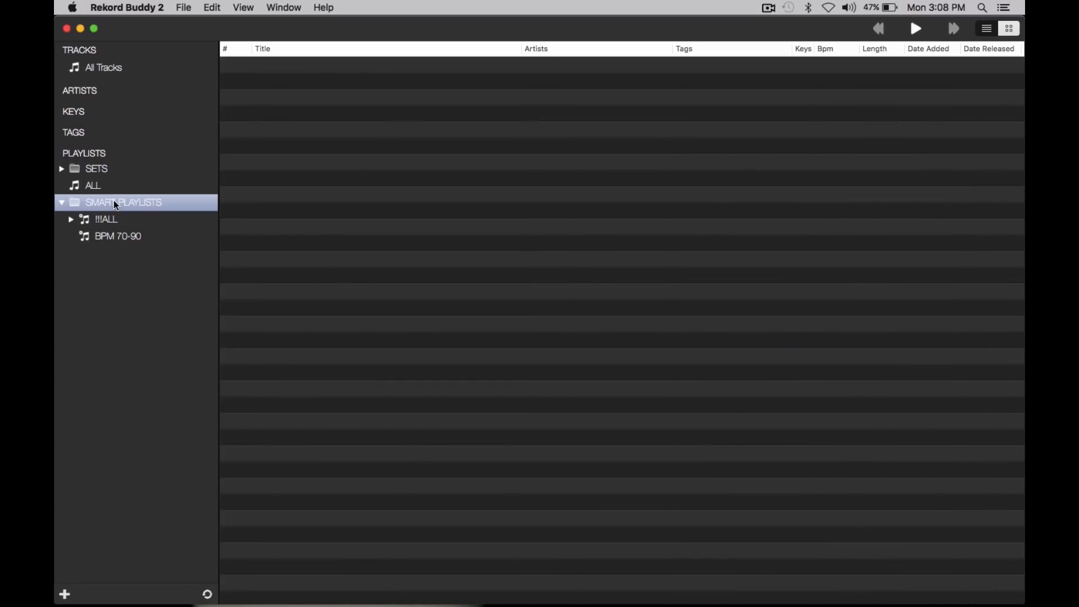
right_click(98, 201)
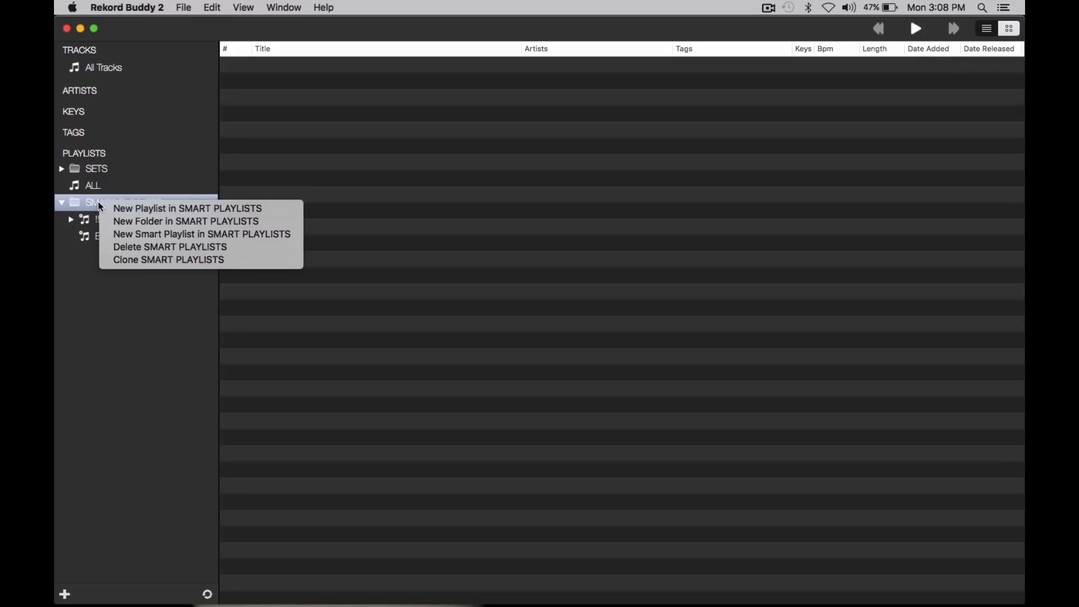
left_click(164, 235)
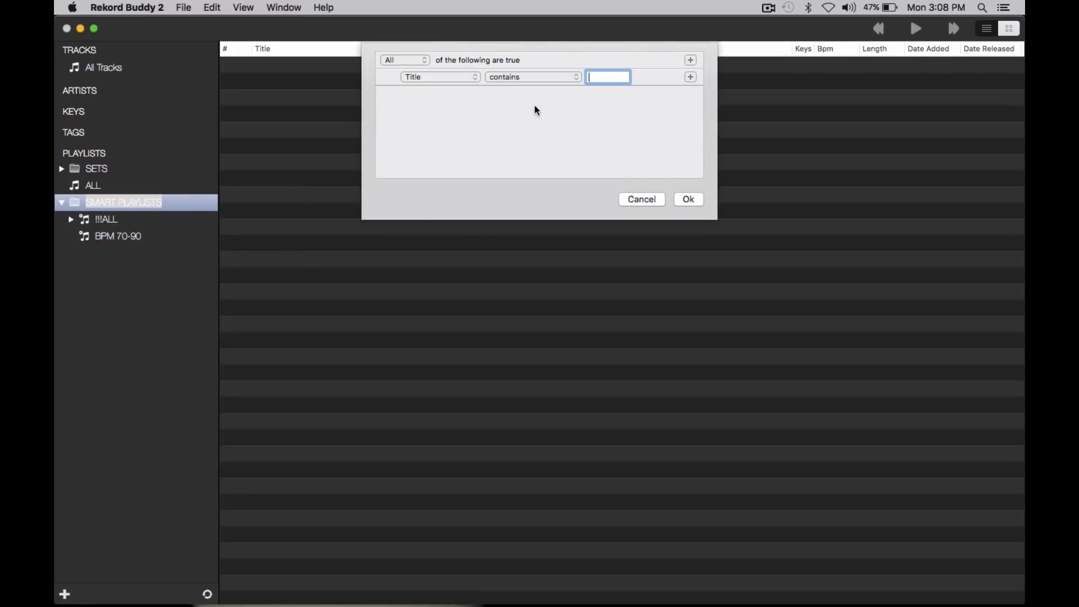
left_click(475, 77)
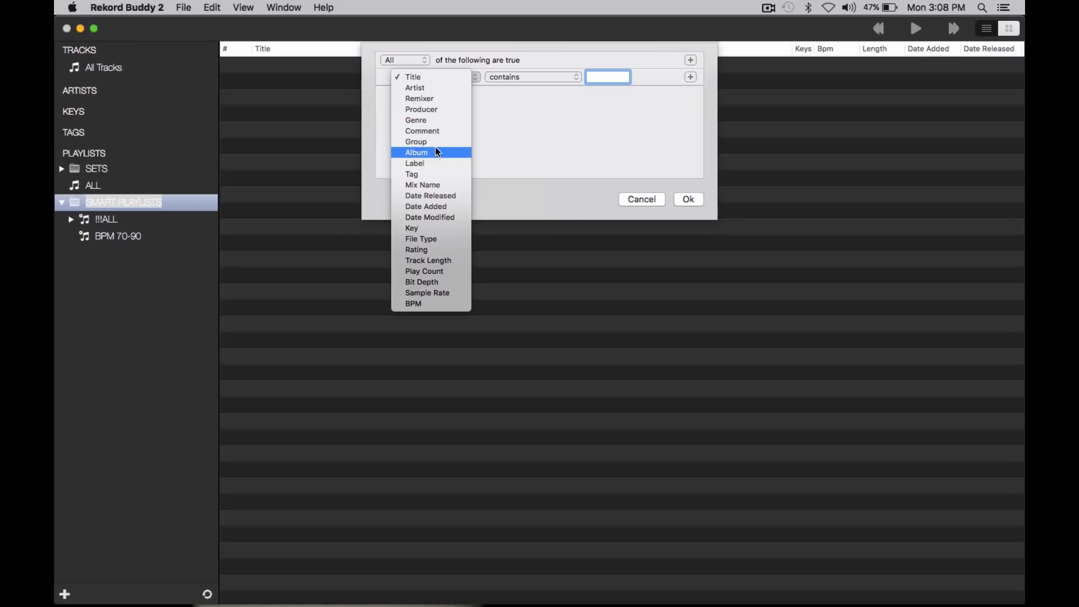
left_click(433, 141)
left_click(513, 78)
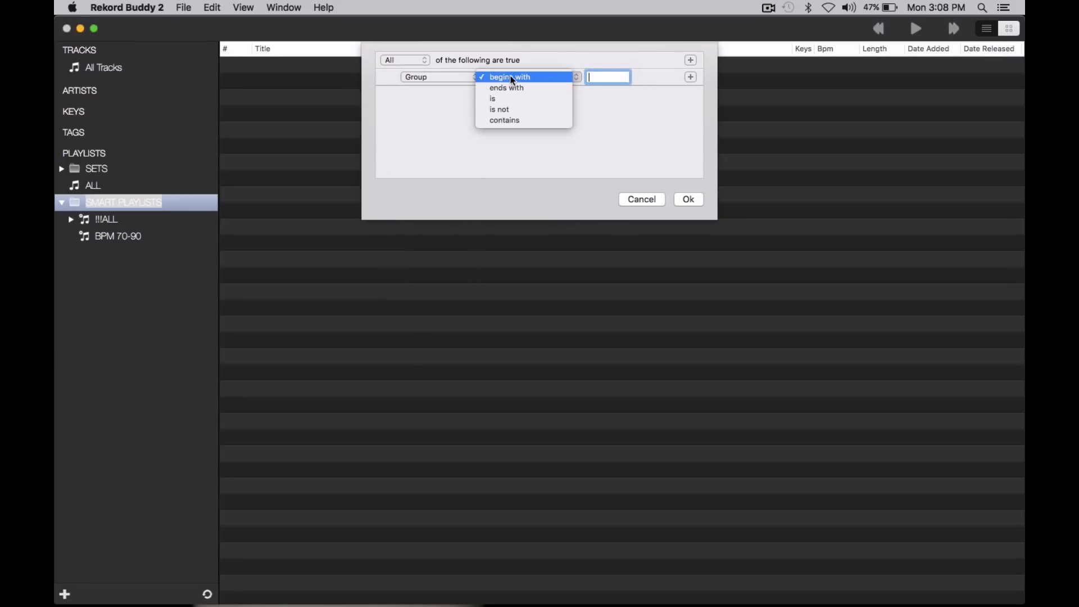
left_click(507, 120)
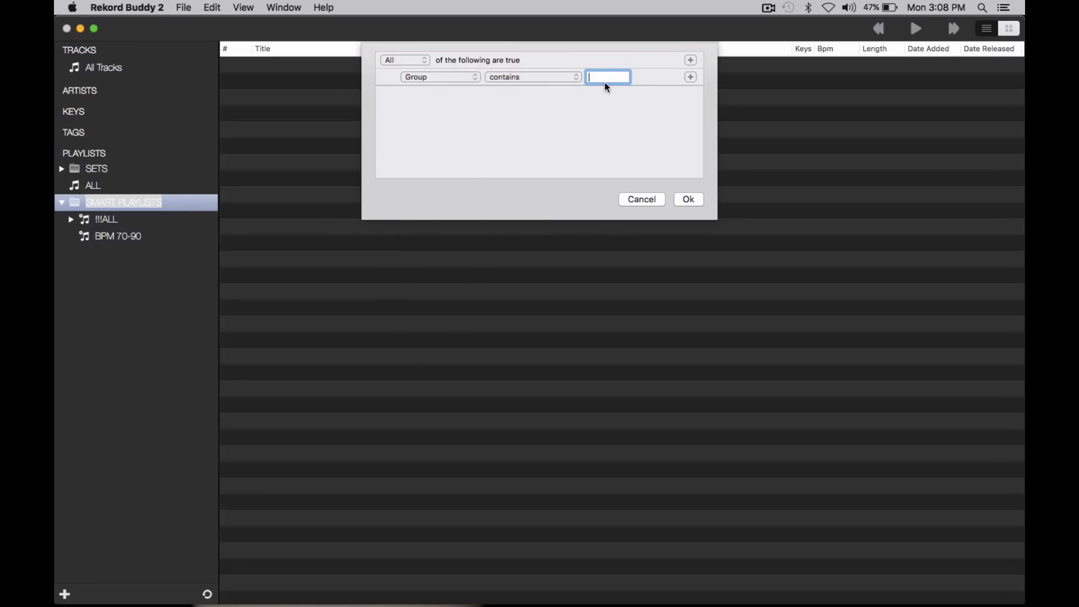
type("SERATO")
left_click(687, 200)
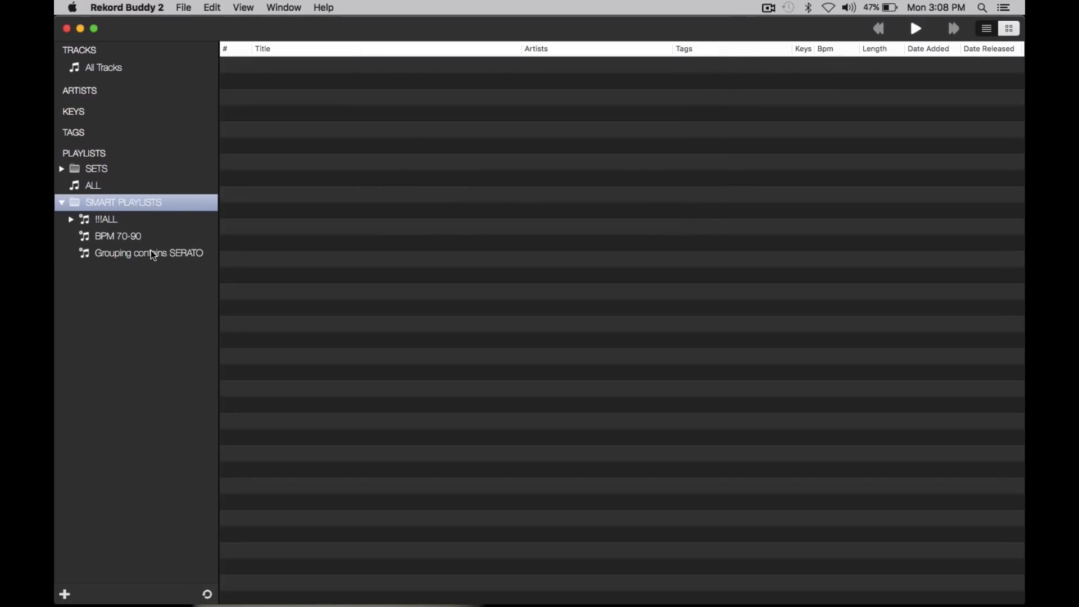
Step: Organize the Grouping contains SERATO smart playlist by the DANCE tag and expand its sub-playlists
left_click(152, 254)
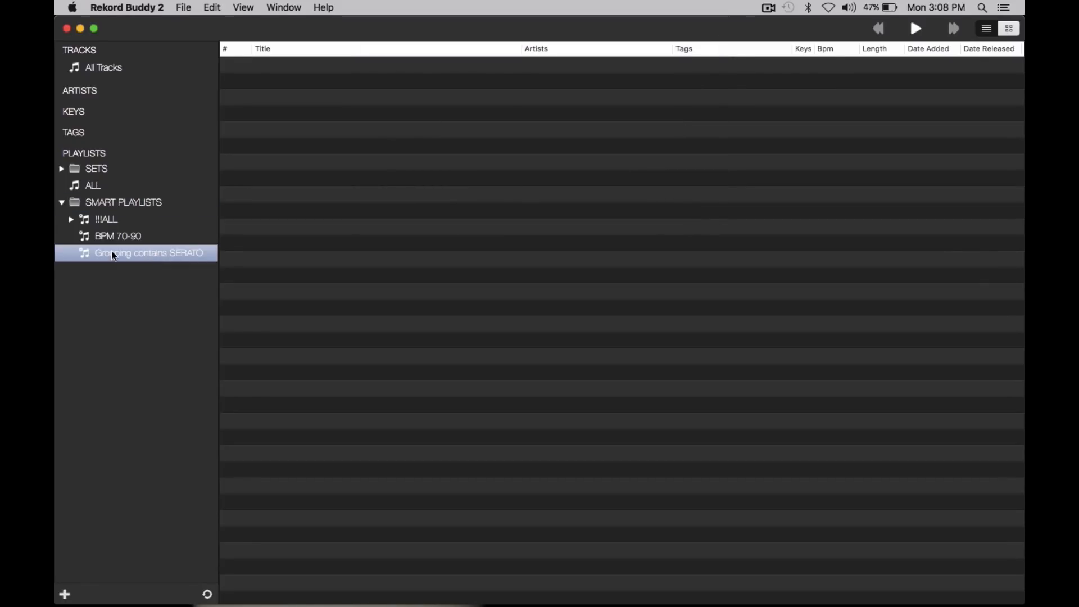
right_click(151, 252)
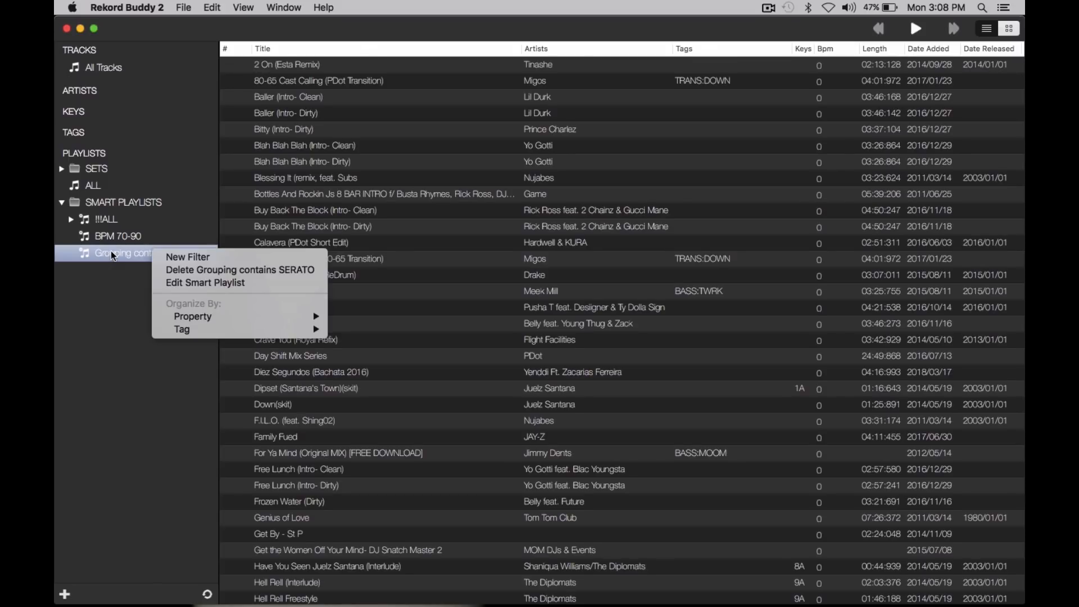
mouse_move(234, 331)
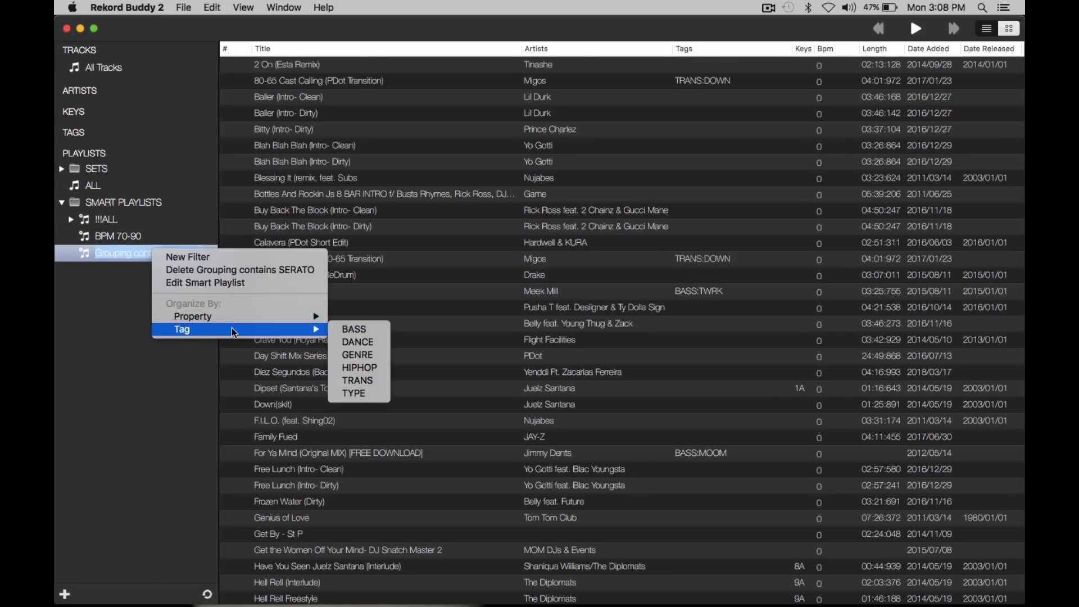
left_click(367, 343)
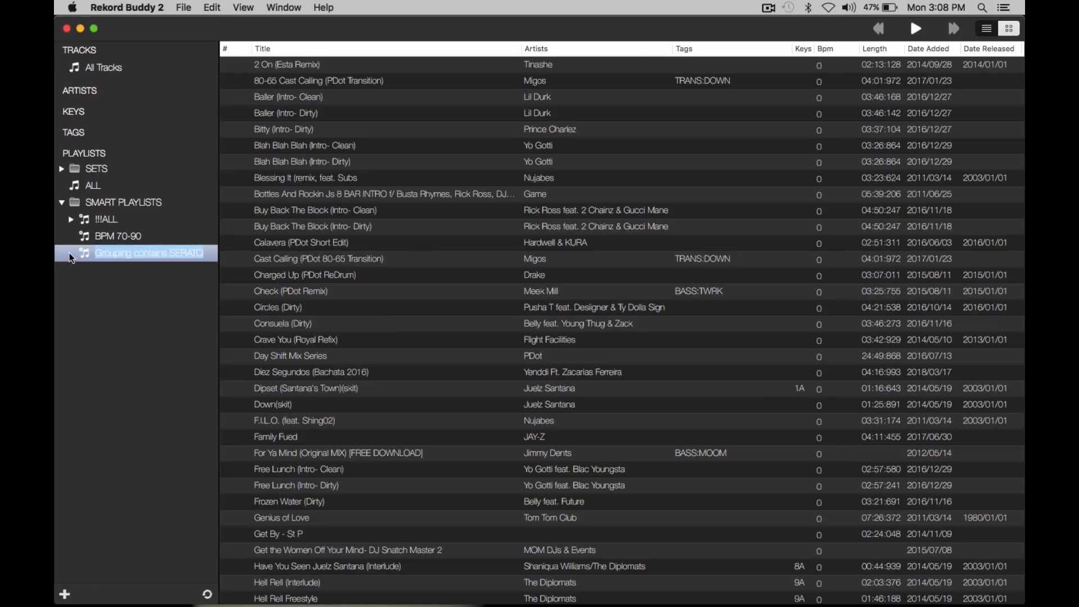
double_click(167, 258)
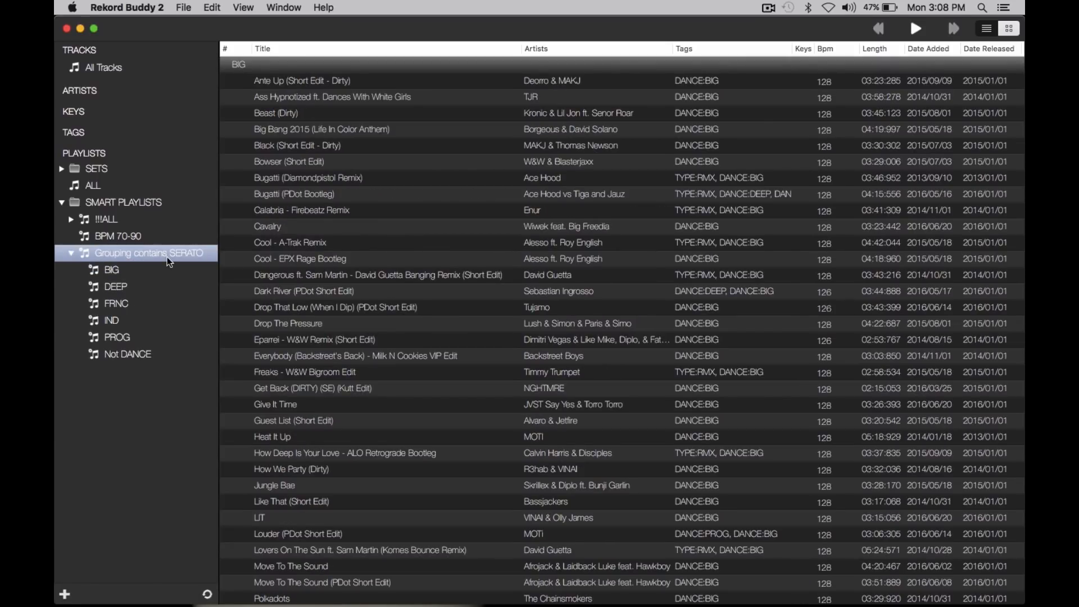
Step: Review the tracks in the DANCE sub-playlists of Grouping contains SERATO, from BIG through Not DANCE
left_click(133, 273)
left_click(122, 287)
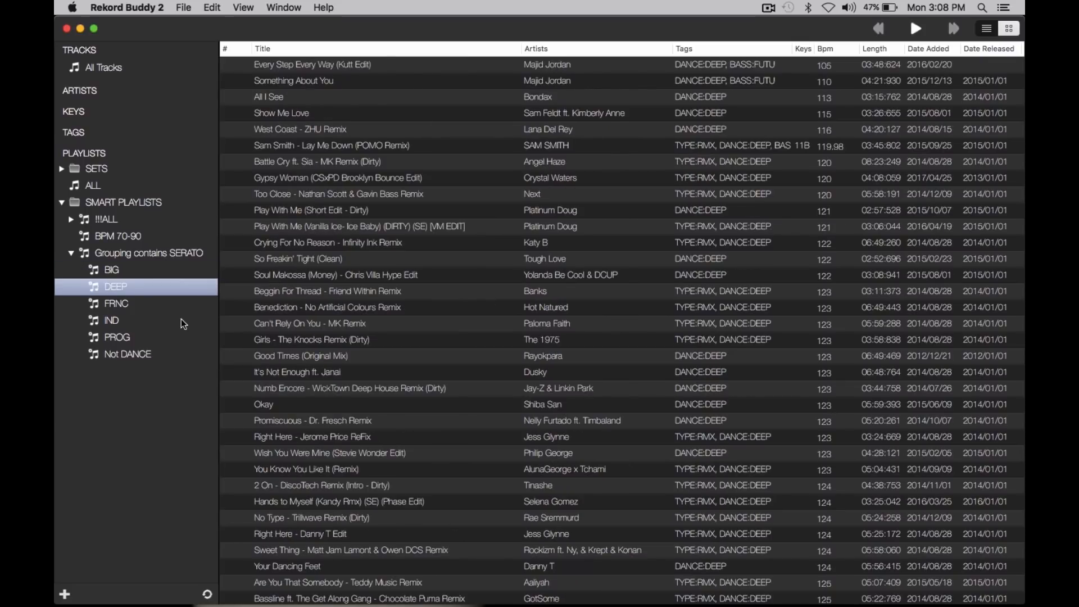
key("Down")
key("Down")
key("Down")
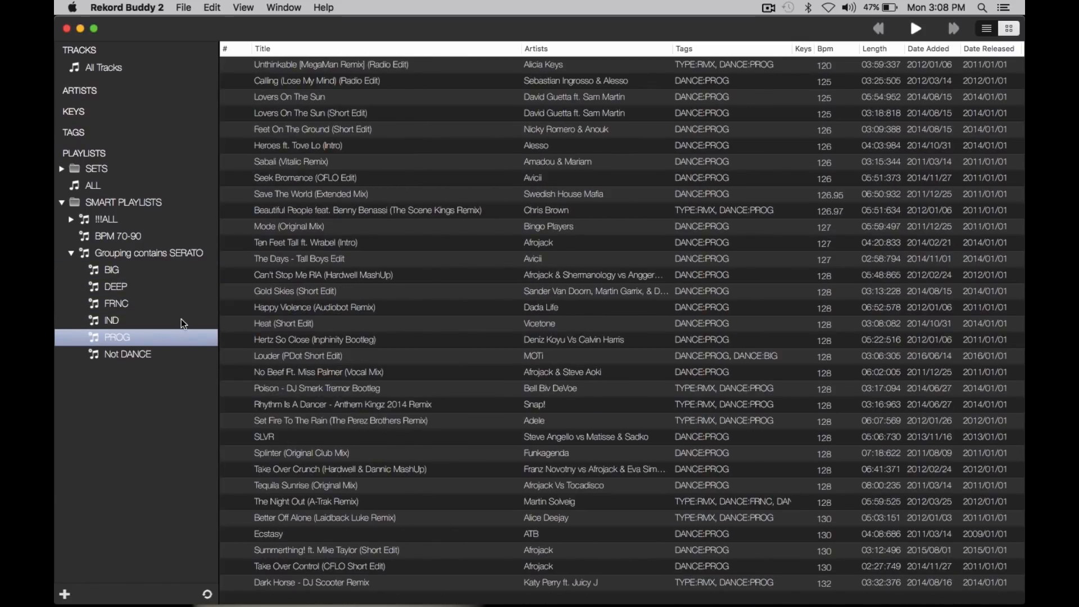
key("Down")
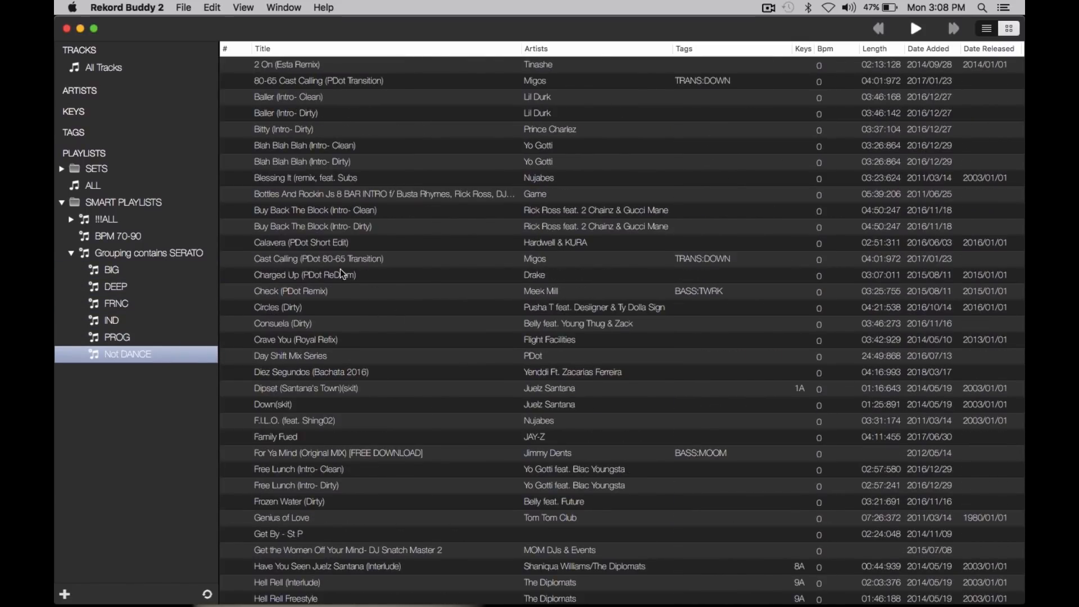
Step: Show the tag list with the BASS tags expanded, and view the details of the track Check (PDot Remix) without changing them
left_click(209, 135)
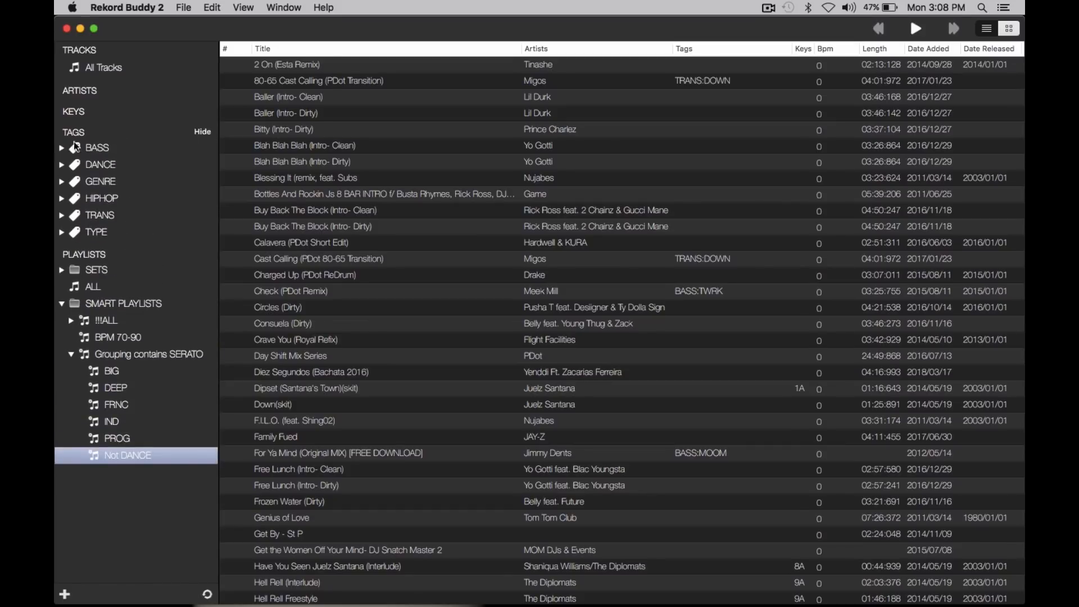
left_click(61, 148)
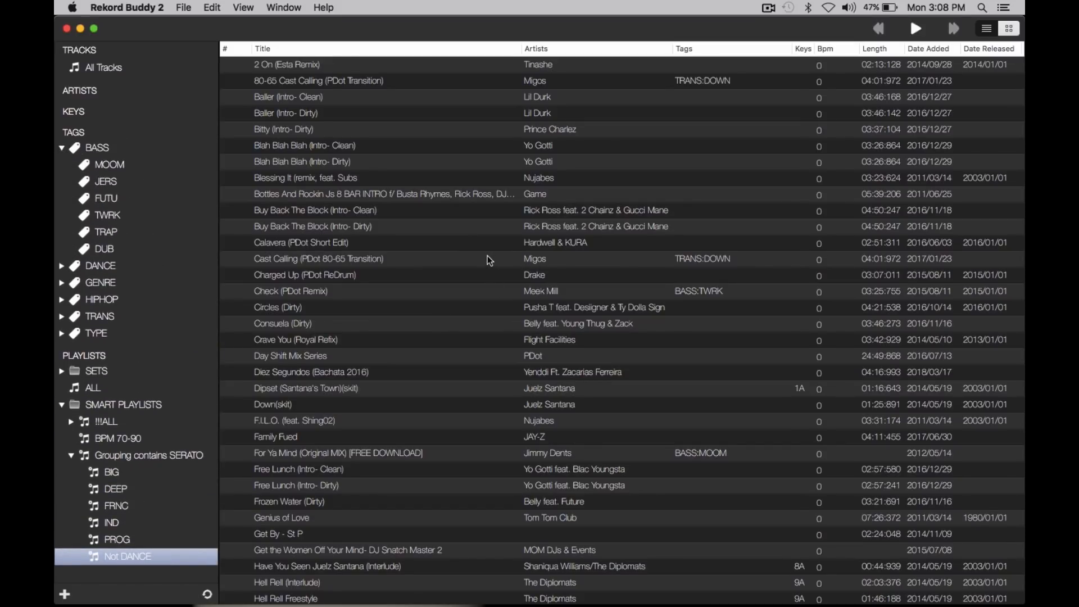
left_click(394, 291)
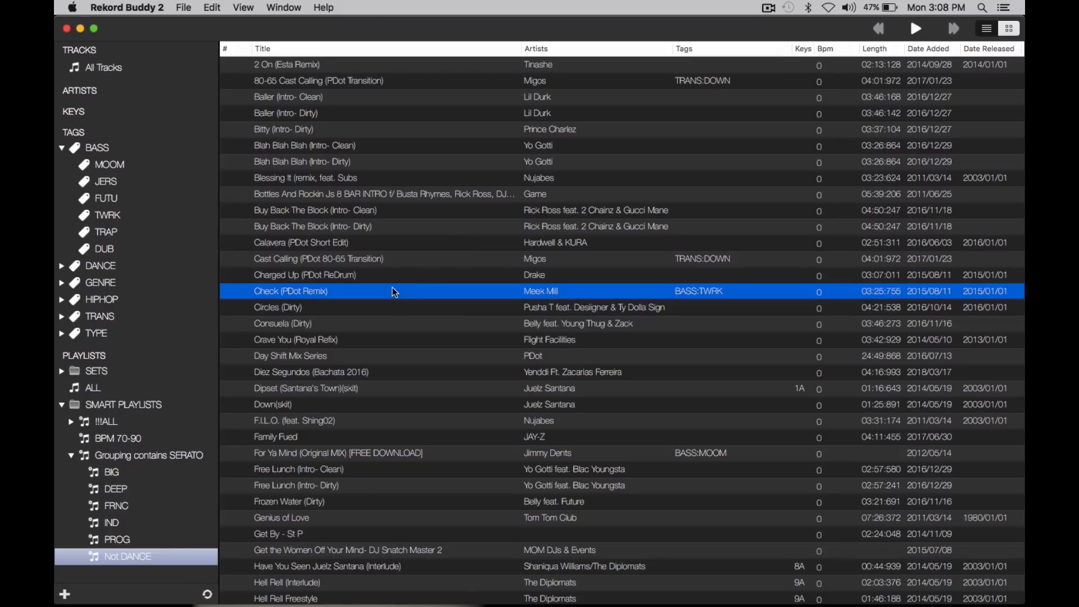
double_click(392, 290)
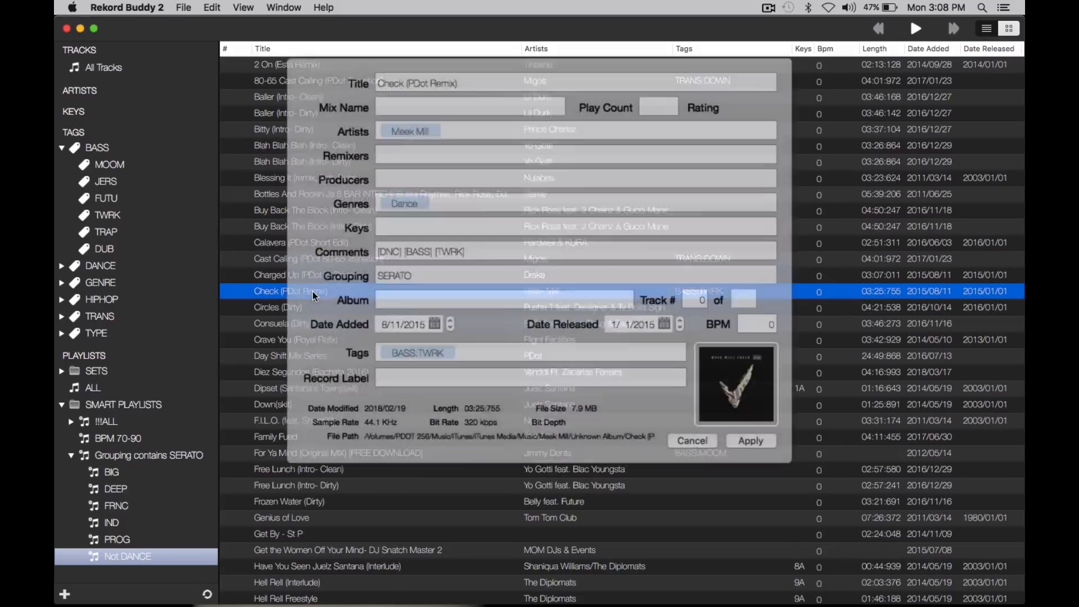
left_click(684, 427)
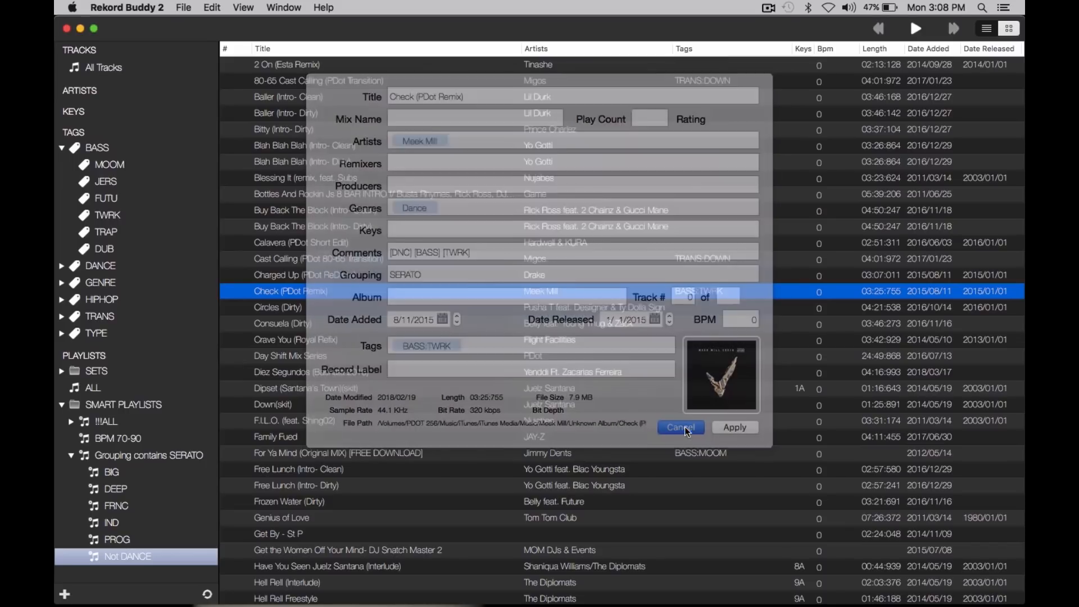
Step: Collapse the BASS tags and show the tracks in the No HIPHOP sub-playlist of !!!ALL
left_click(420, 177)
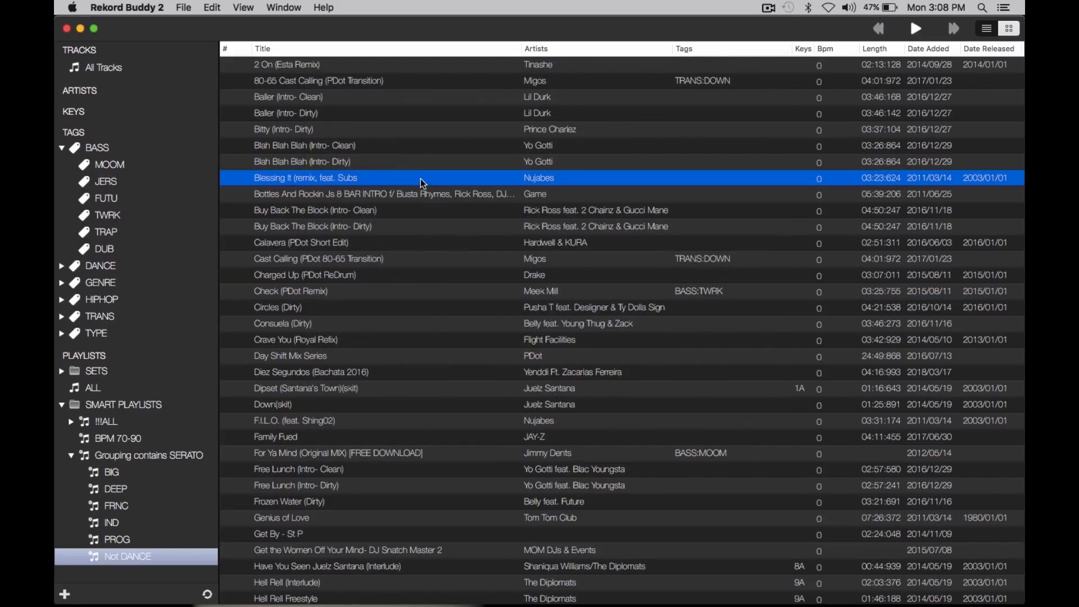
left_click(403, 145, "shift")
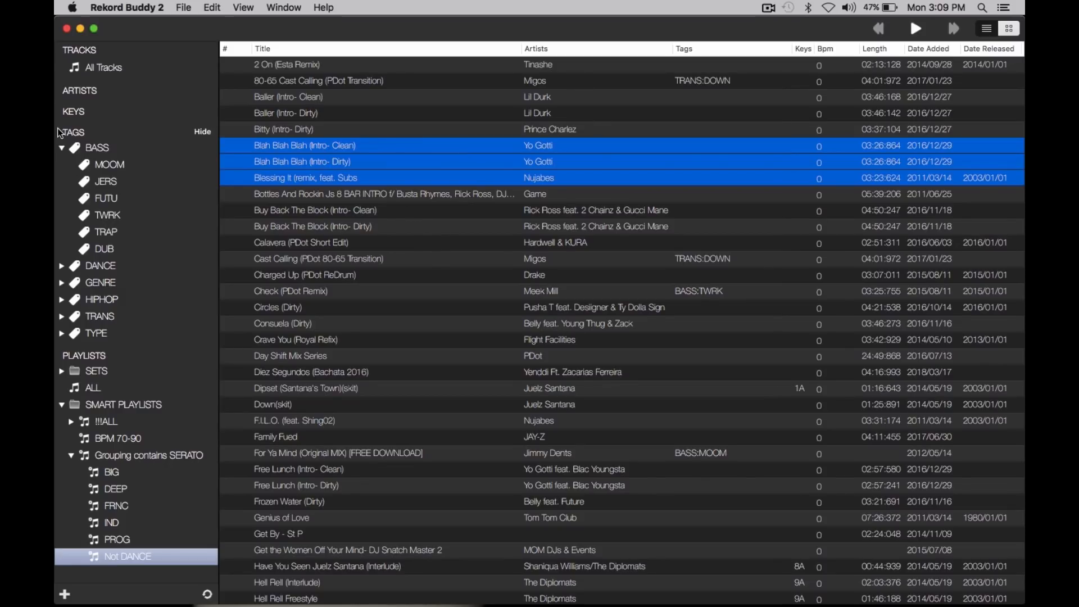
left_click(62, 148)
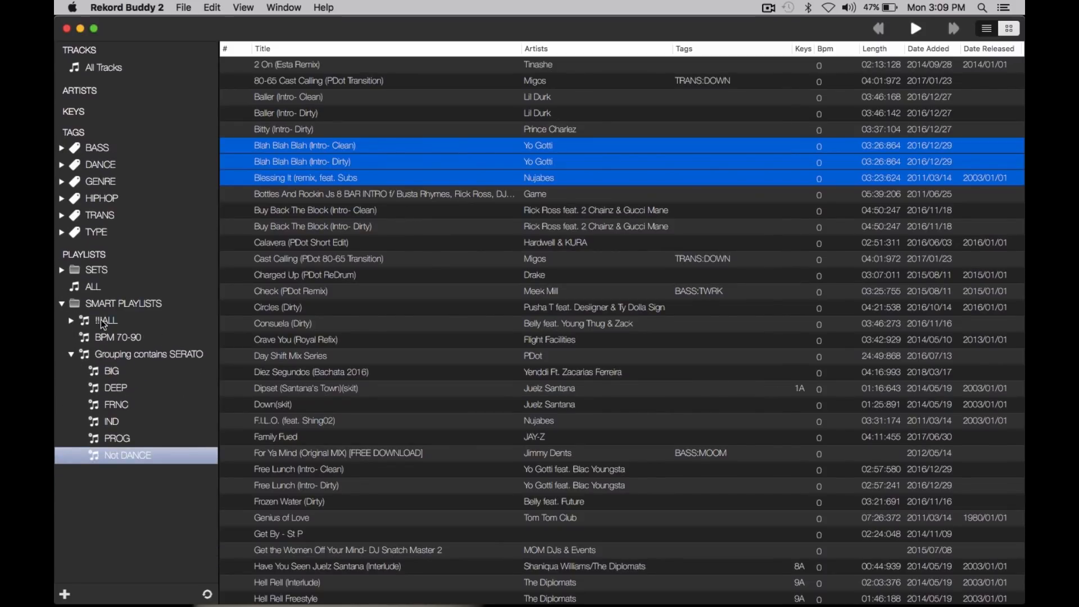
left_click(71, 320)
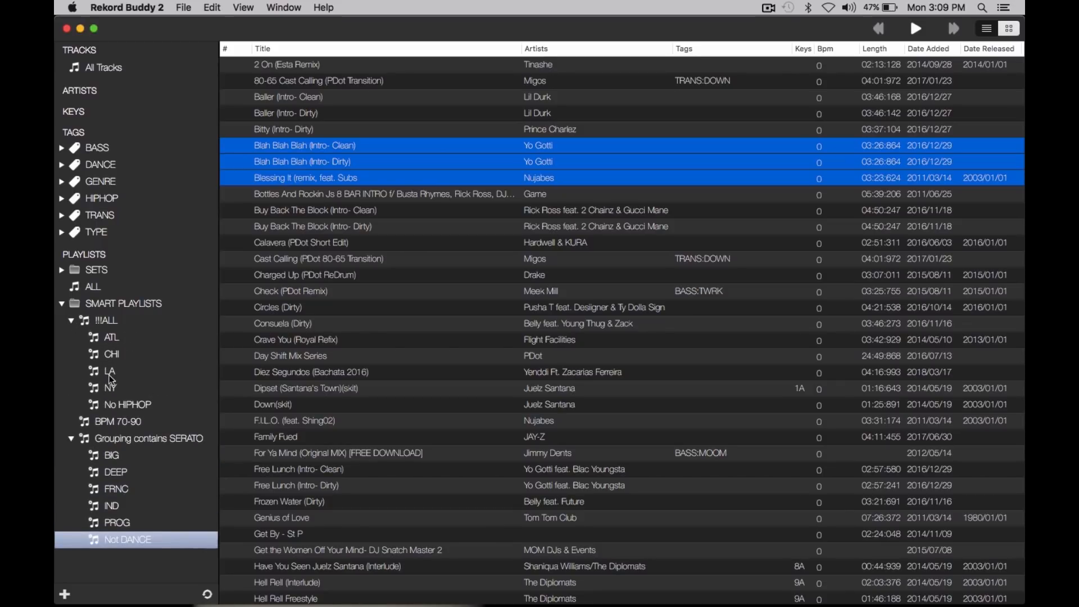
left_click(106, 404)
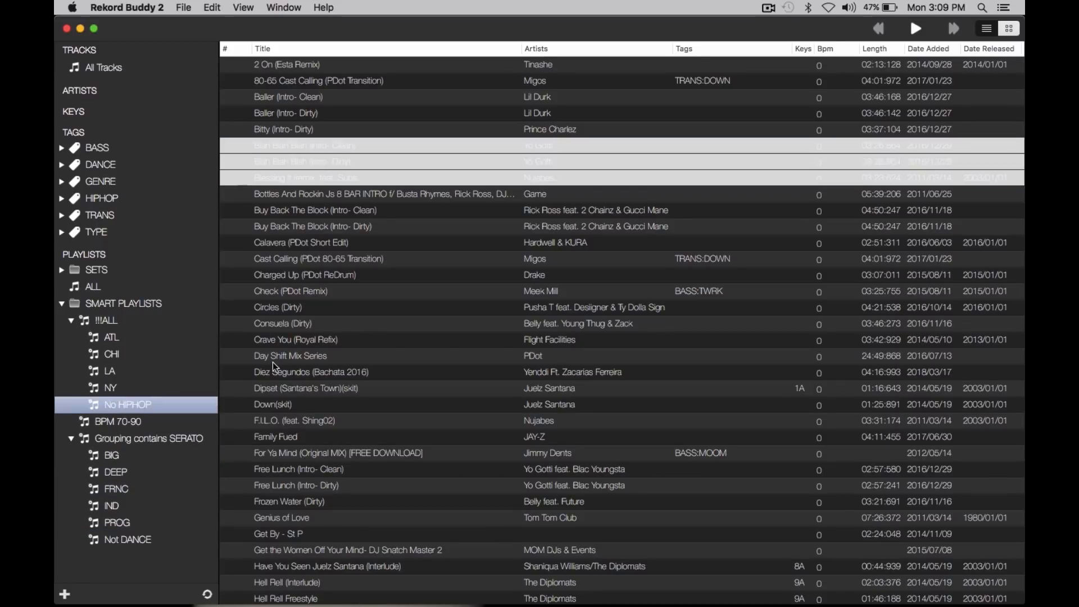
left_click(367, 290)
left_click(126, 389)
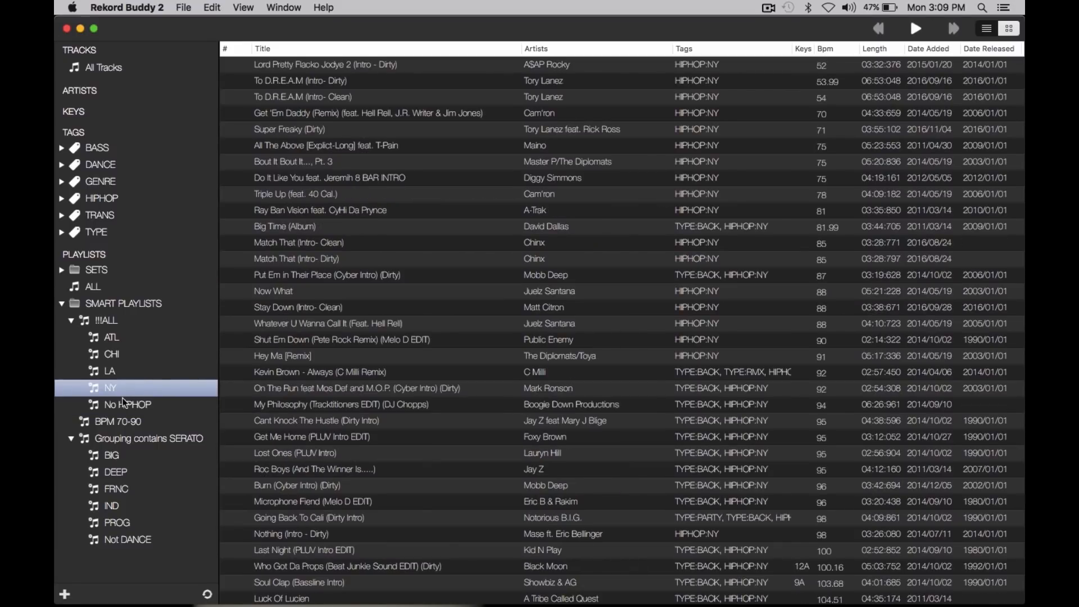
left_click(122, 403)
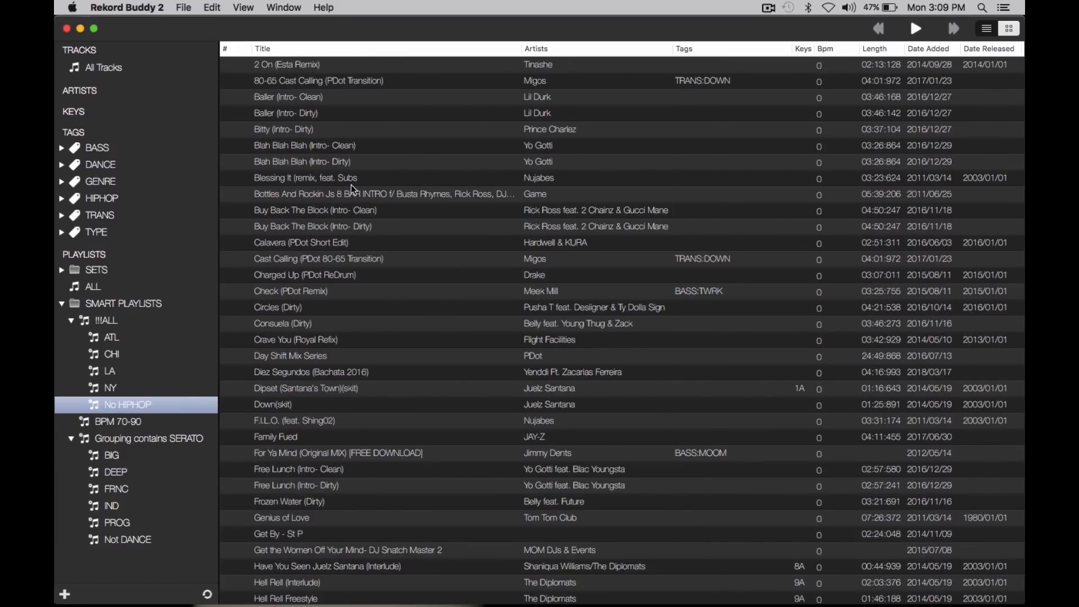
Step: Assign the HIPHOP tag ATL to the Clean and Dirty intro versions of Blah Blah Blah by Yo Gotti
left_click(420, 145)
left_click(424, 159, "shift")
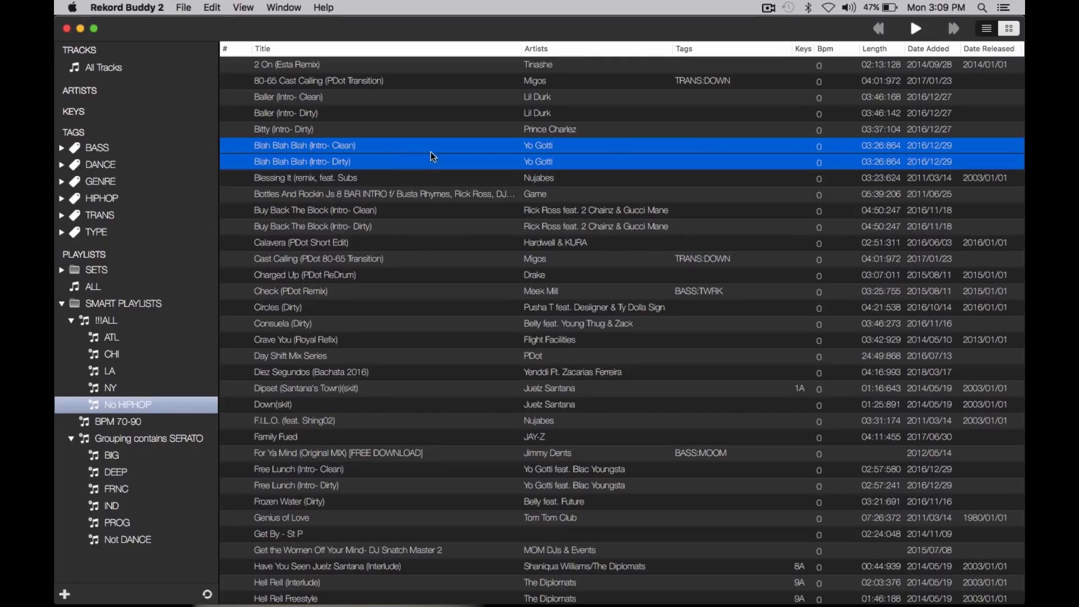
left_click(61, 199)
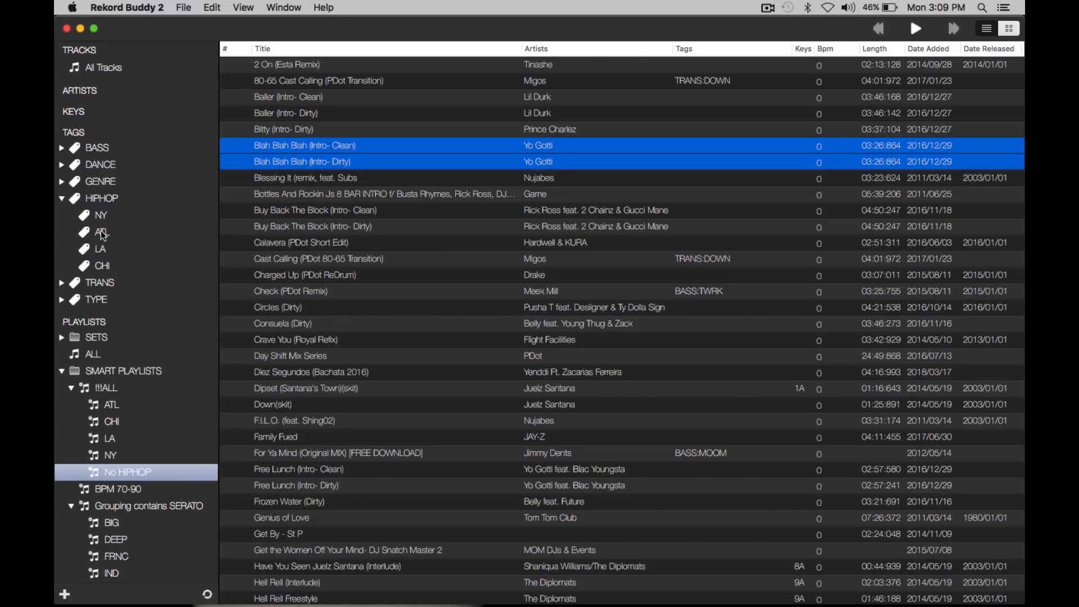
left_click_drag(288, 163, 115, 240)
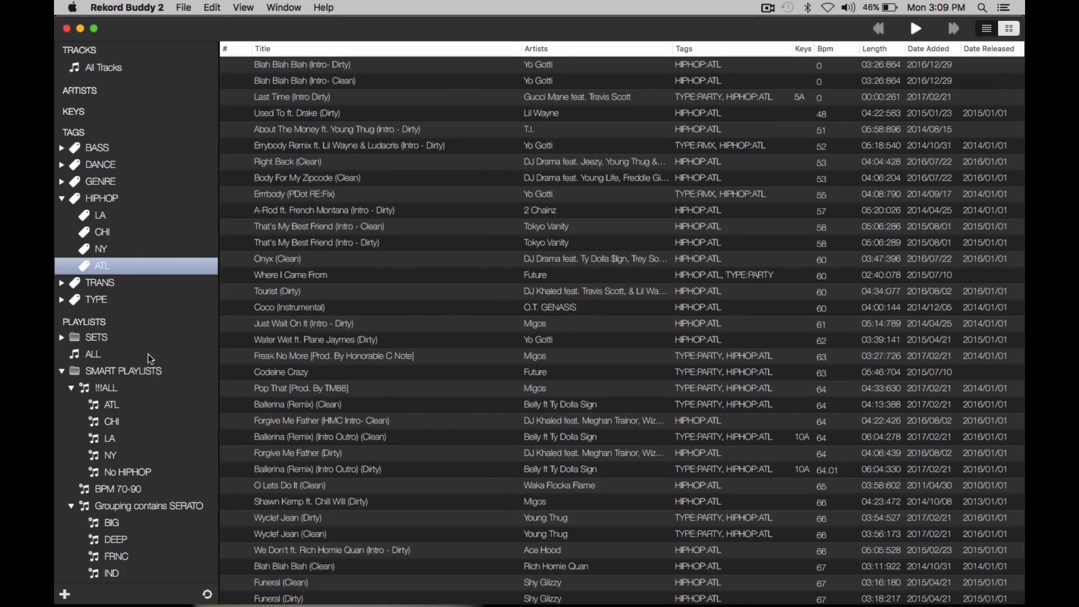
Step: Check the ATL sub-playlist of !!!ALL for the newly tagged Blah Blah Blah tracks
left_click(110, 407)
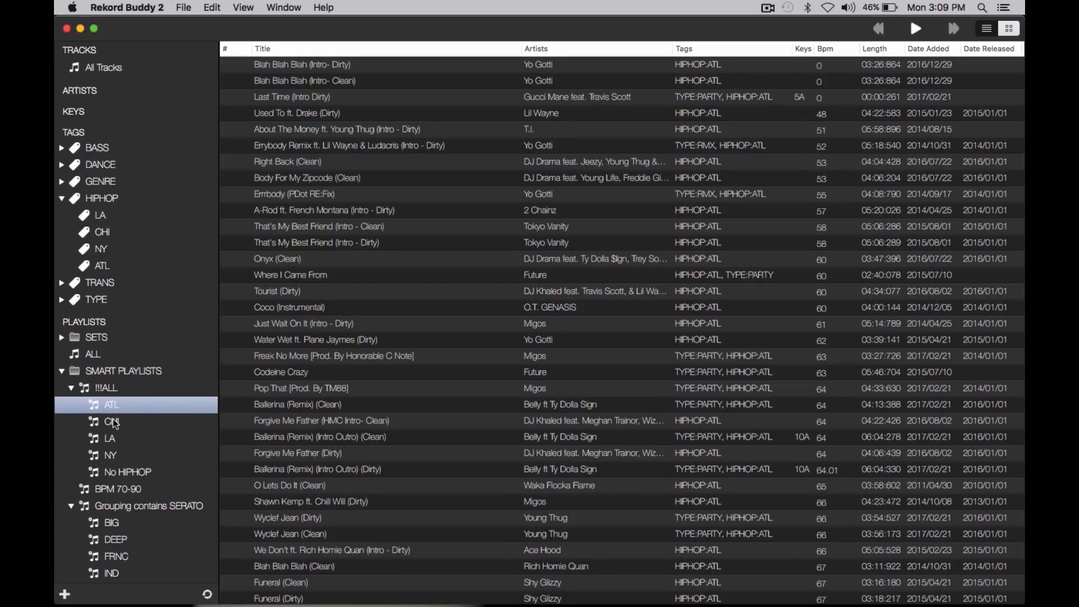
left_click(111, 422)
left_click(112, 405)
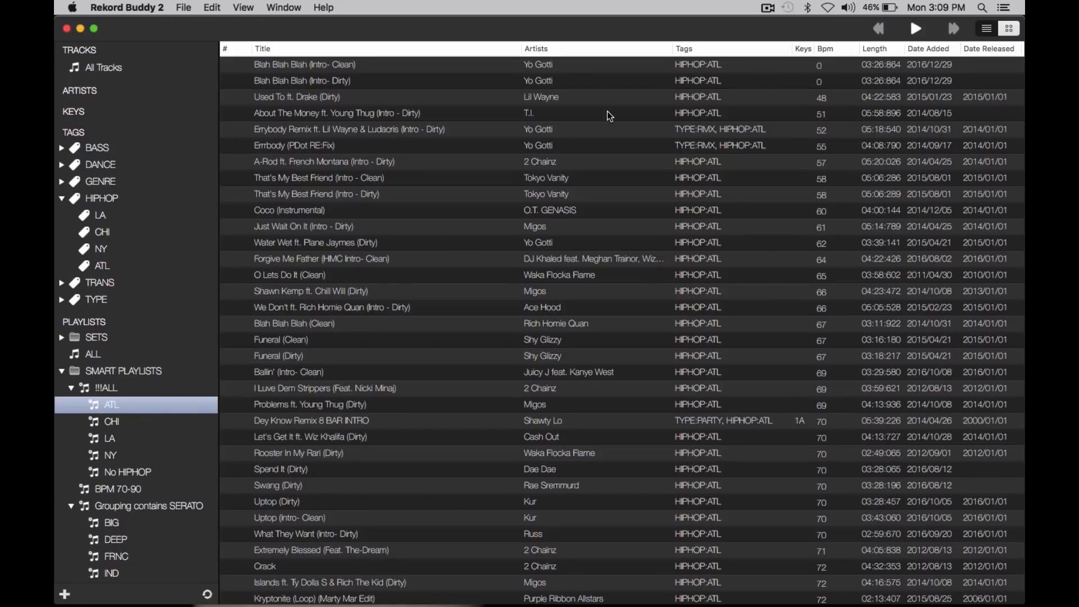
Step: Look over the GENRE tags, and view the details of the track A-Rod ft. French Montana (Intro - Dirty) without changing them
left_click(61, 182)
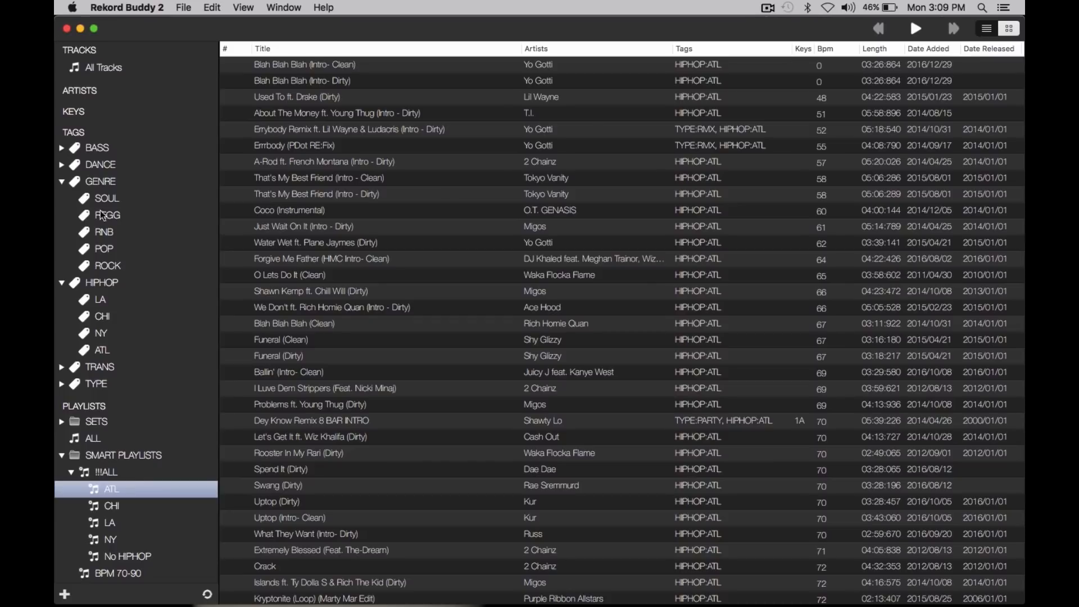
left_click(61, 181)
left_click(493, 163)
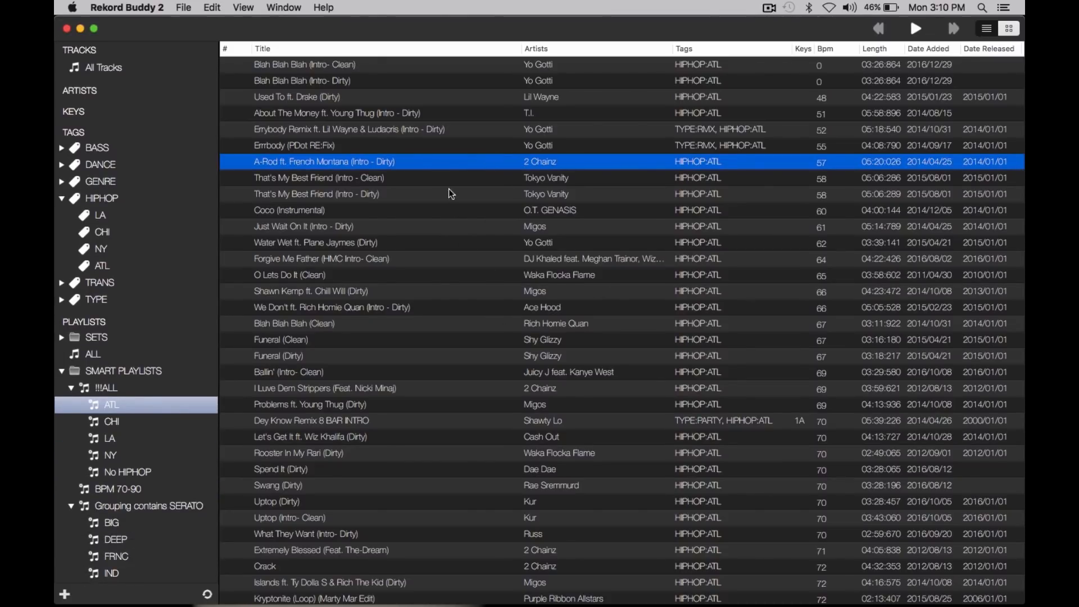
double_click(431, 163)
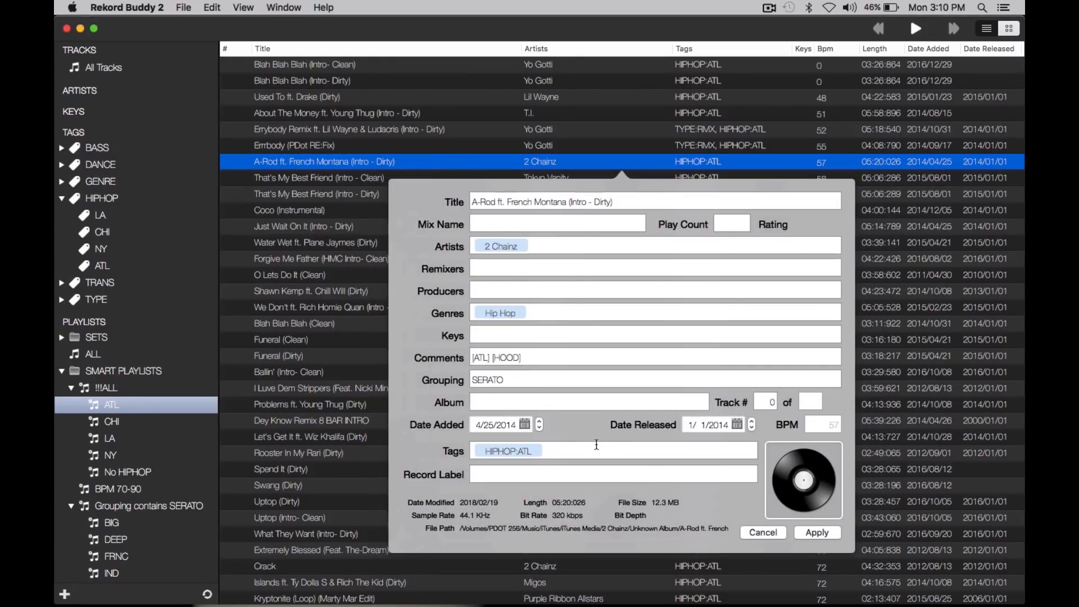
left_click(764, 533)
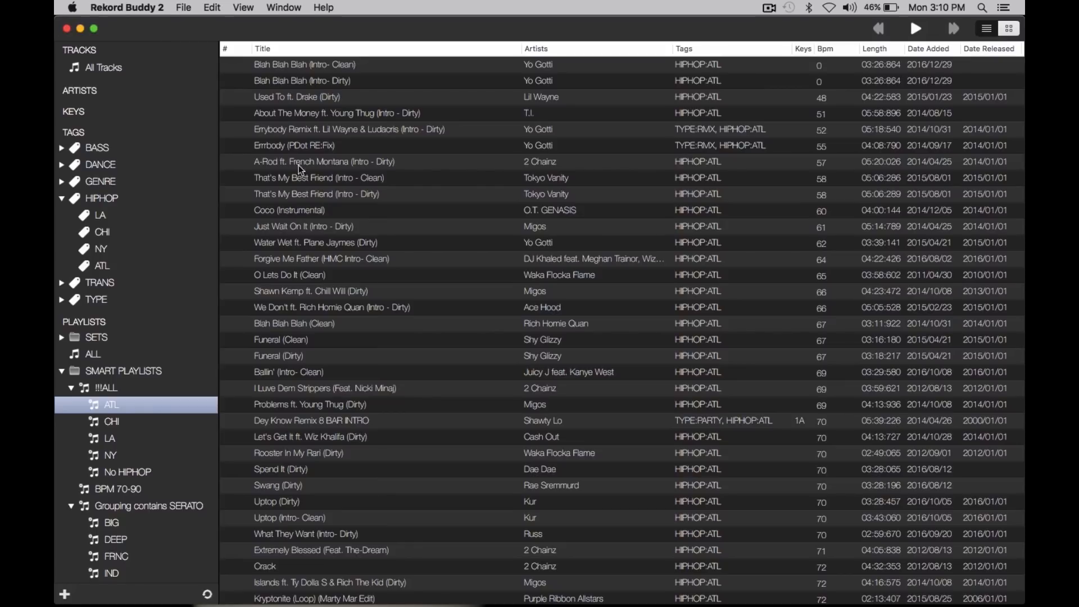
Step: Collapse the HIPHOP tags and show the tracks in the BPM 70-90 smart playlist
left_click(60, 198)
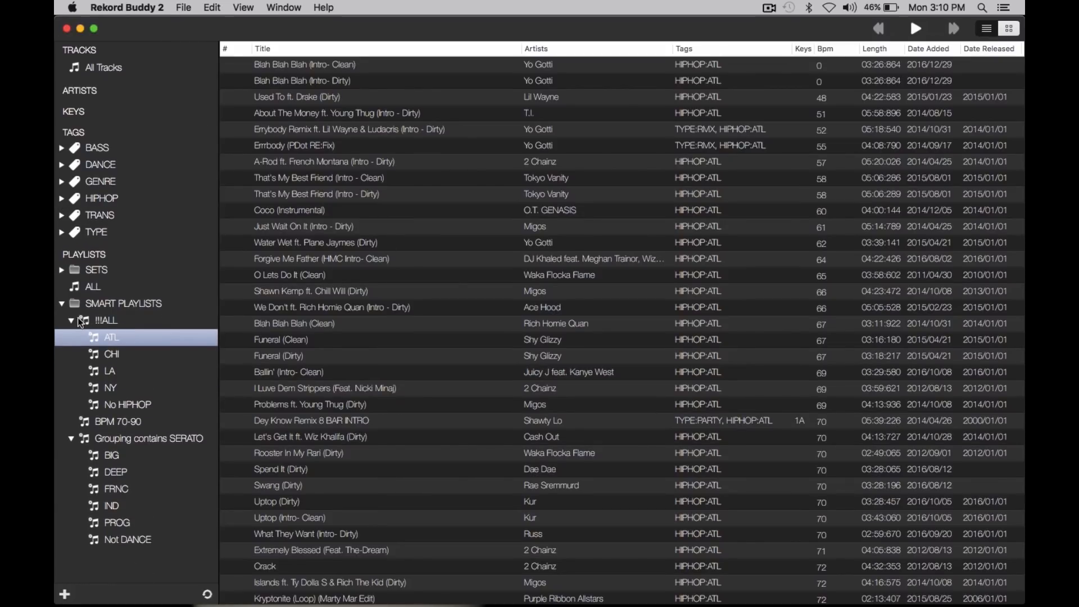
left_click(103, 421)
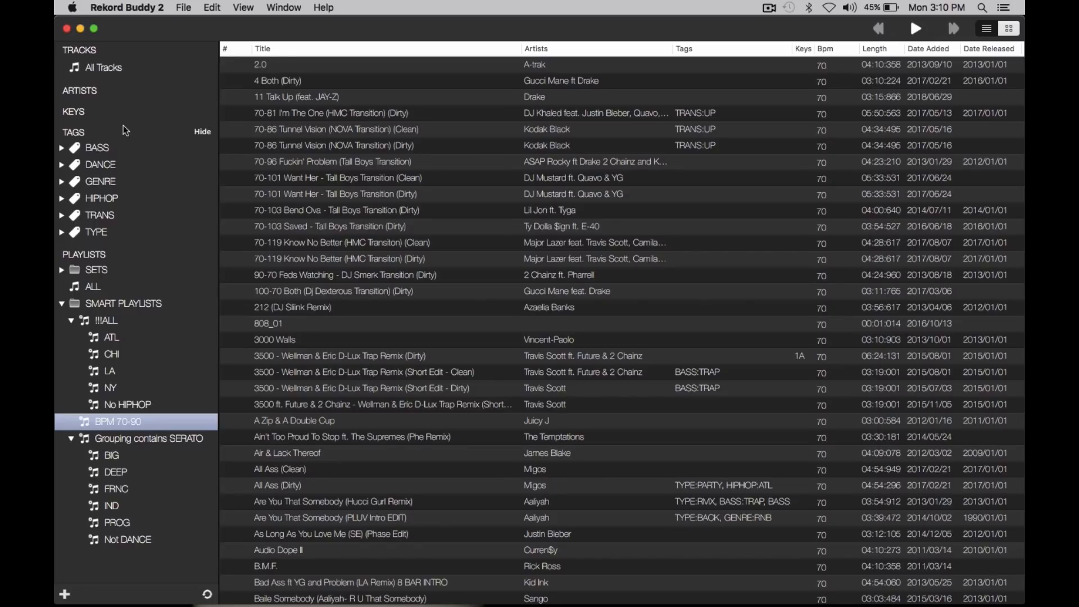
Step: Expand the BASS and DANCE tags in the tag list and show the tracks tagged DANCE
left_click(61, 148)
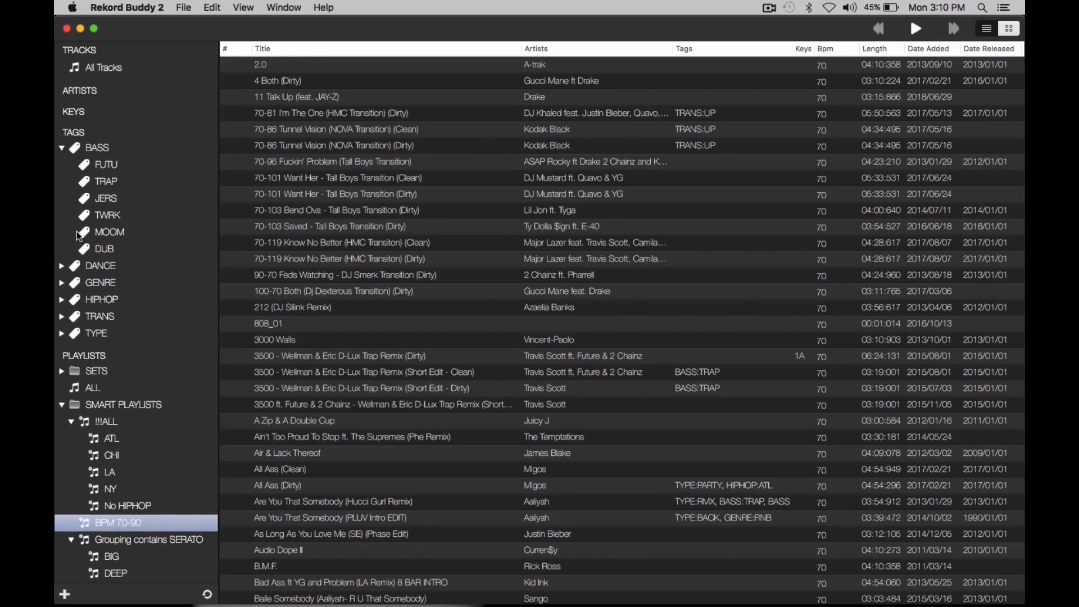
left_click(72, 265)
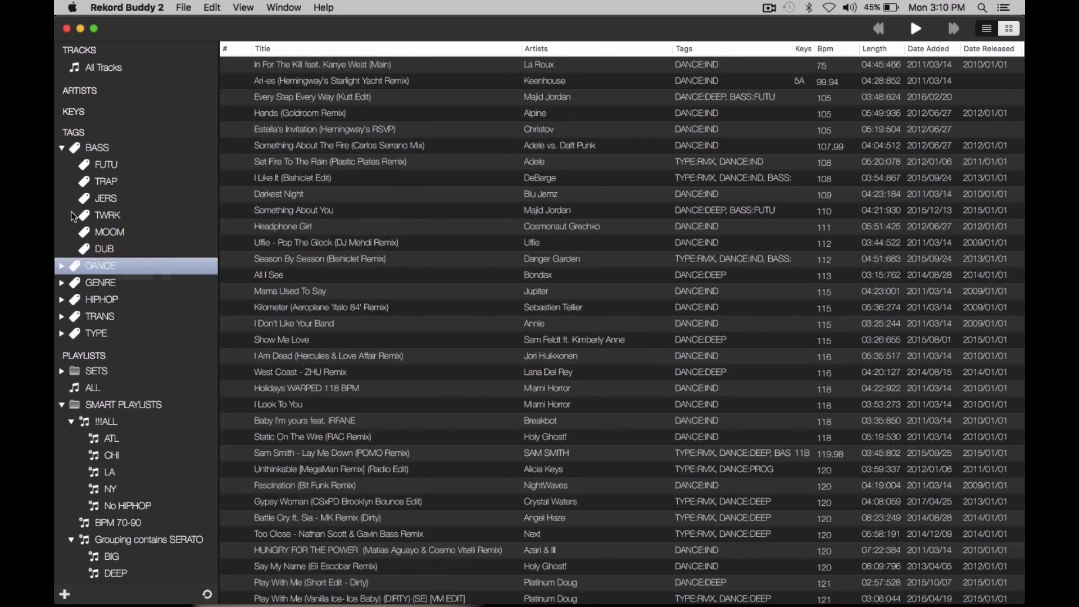
left_click(62, 266)
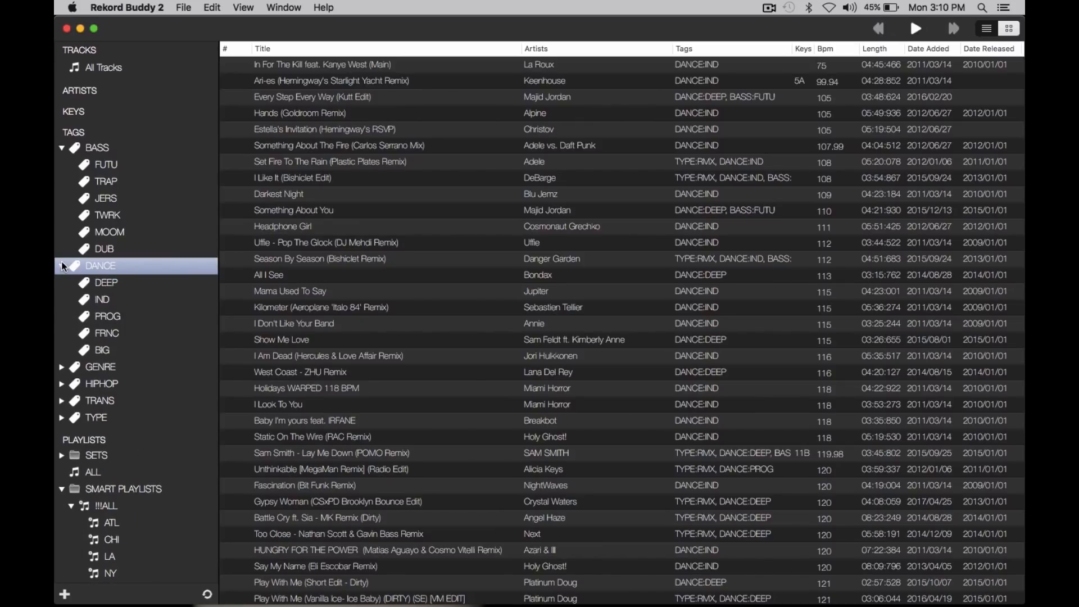